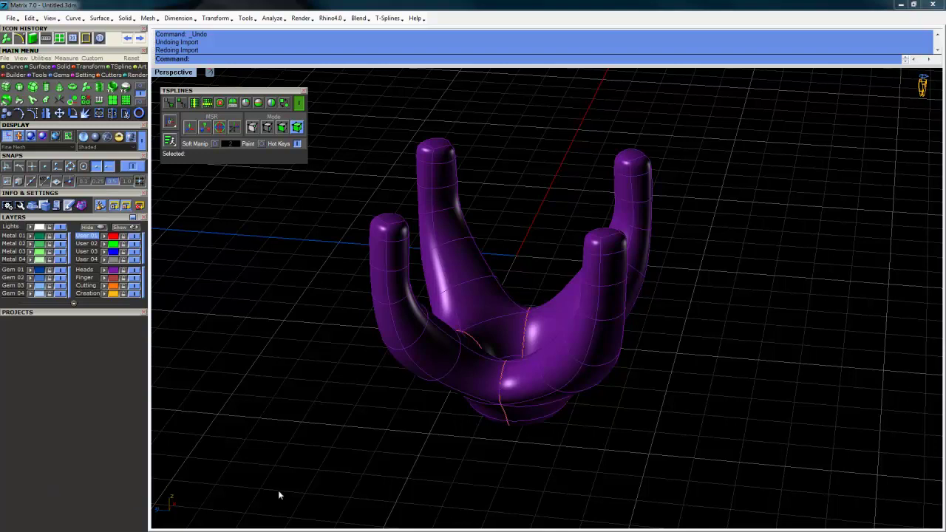
Delete the finished purple four-prong T-Spline model.
right_click_drag(606, 296, 516, 313)
left_click(516, 313)
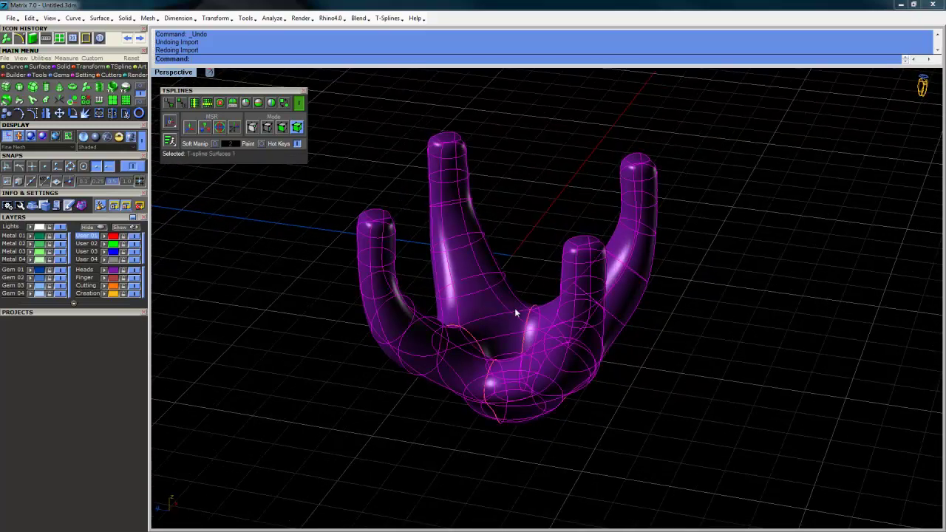
key("Delete")
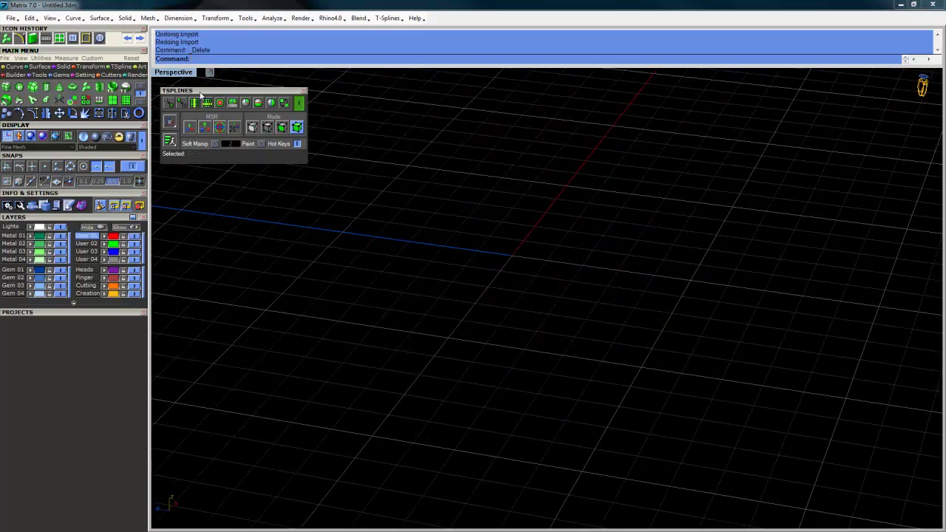
Maximize the empty Through Finger view and recentre it on the origin.
double_click(179, 74)
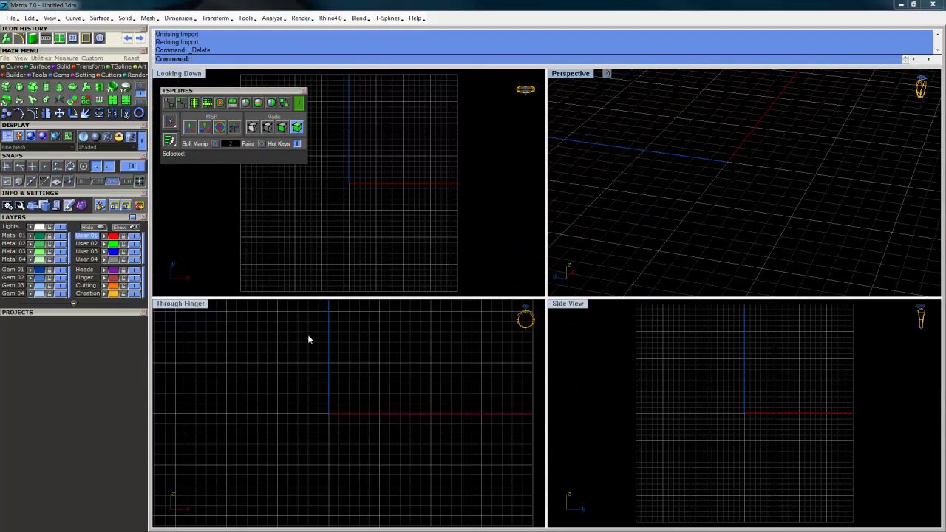
double_click(207, 305)
right_click_drag(480, 316, 447, 296)
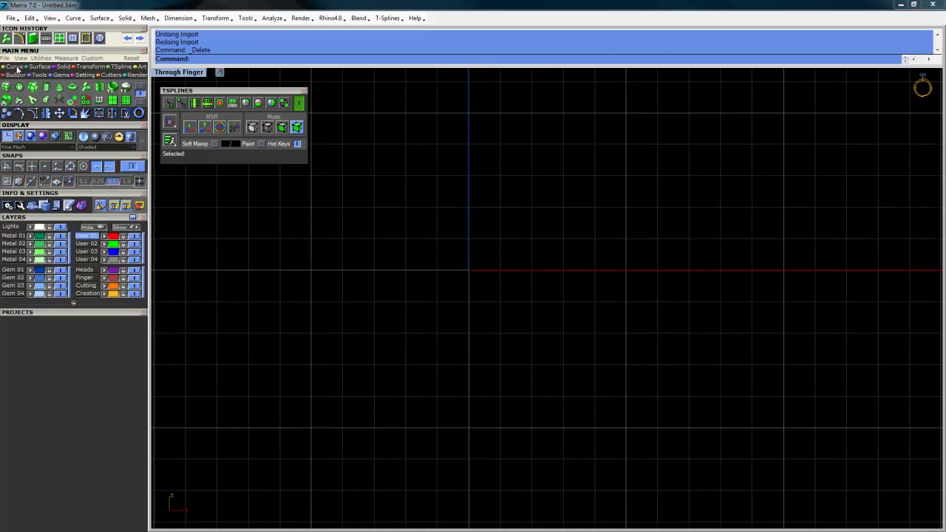
Draw an Arc from below the origin to above the red axis, setting its start direction.
left_click(15, 67)
left_click(114, 86)
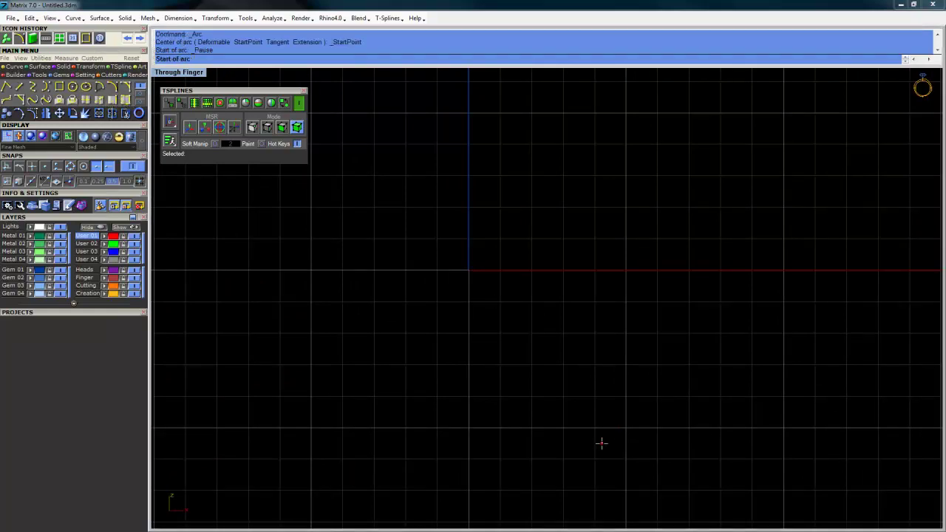
scroll(492, 178, "down", 2)
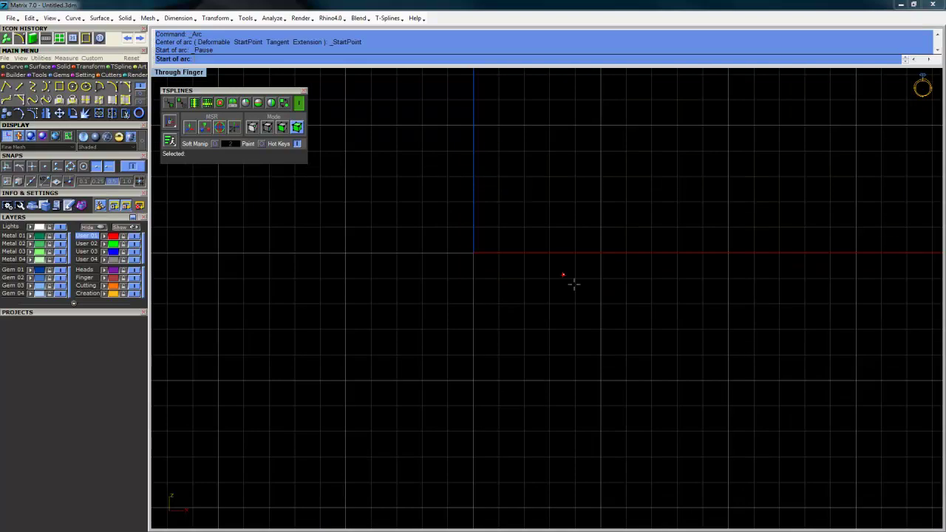
scroll(573, 284, "down", 2)
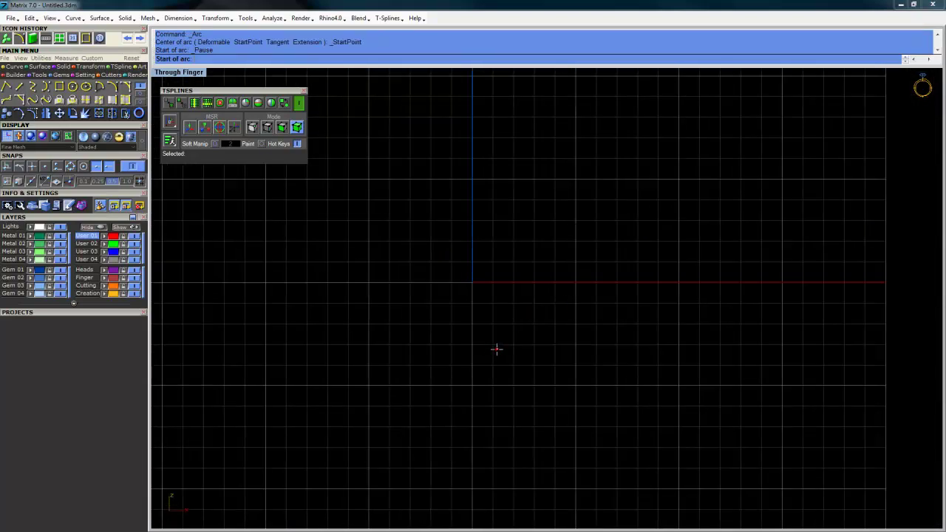
left_click(496, 344)
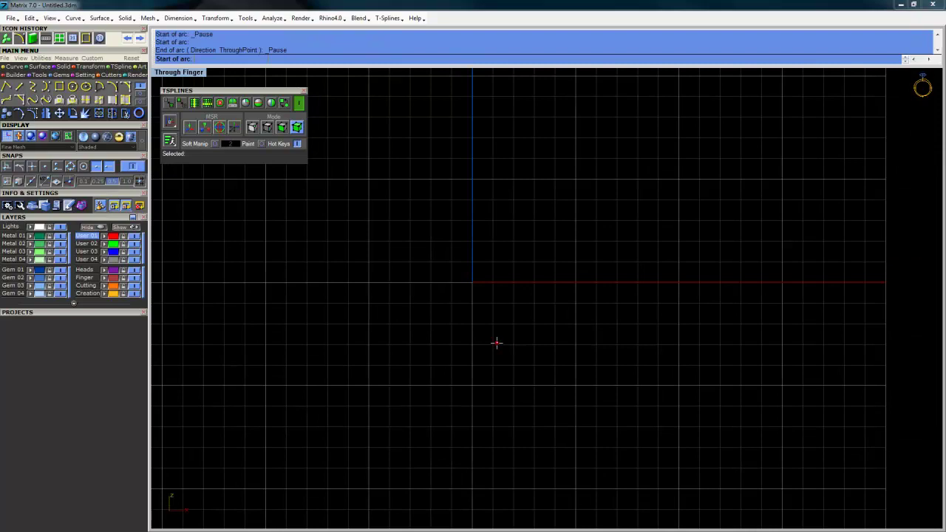
left_click(592, 181)
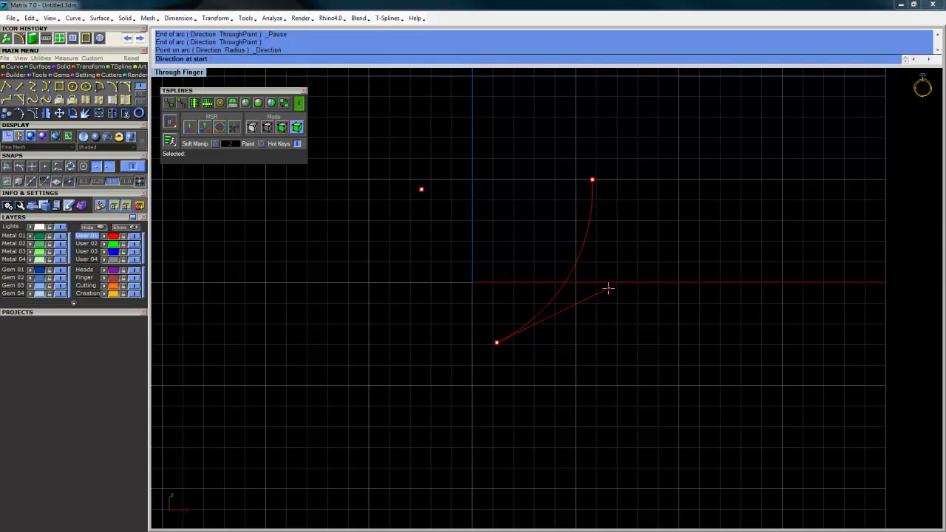
left_click(609, 288)
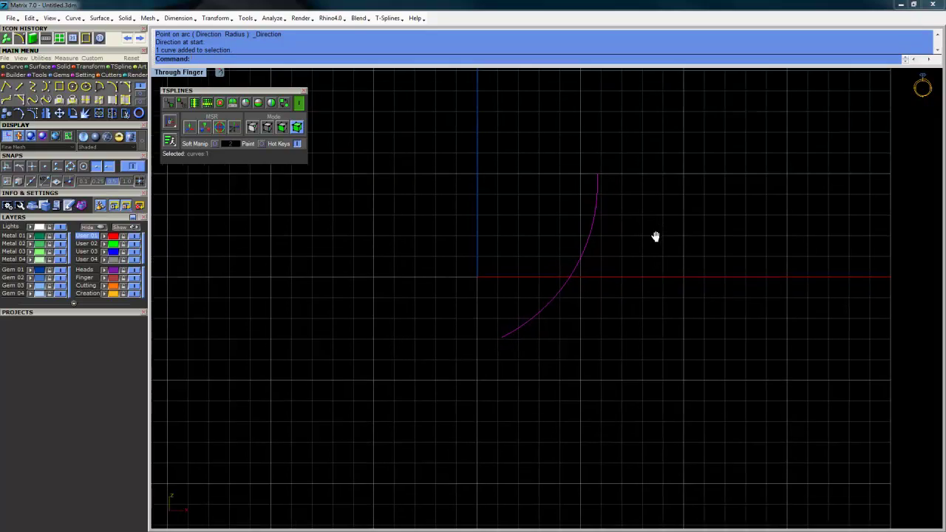
scroll(613, 241, "up", 2)
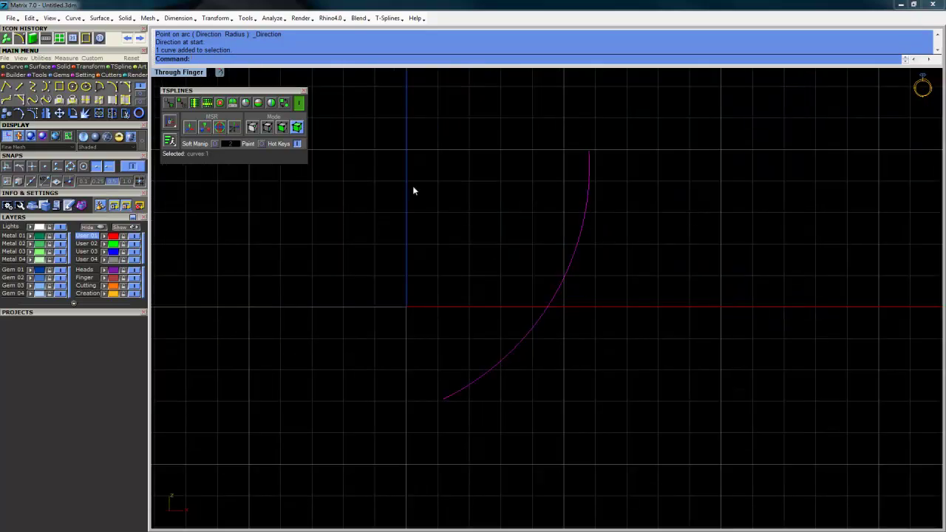
Maximize the Perspective view around the arc and bring up the TSpline tools.
double_click(193, 73)
left_click(571, 73)
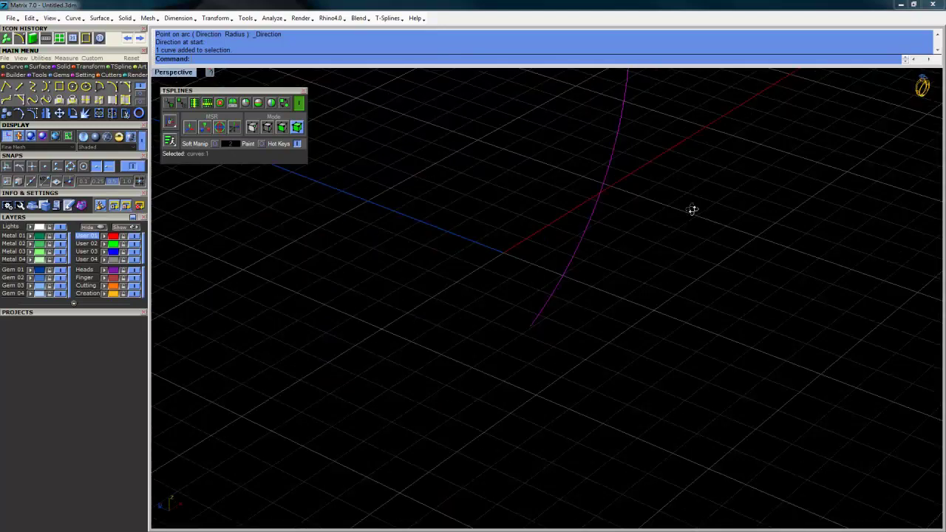
right_click_drag(690, 207, 643, 287)
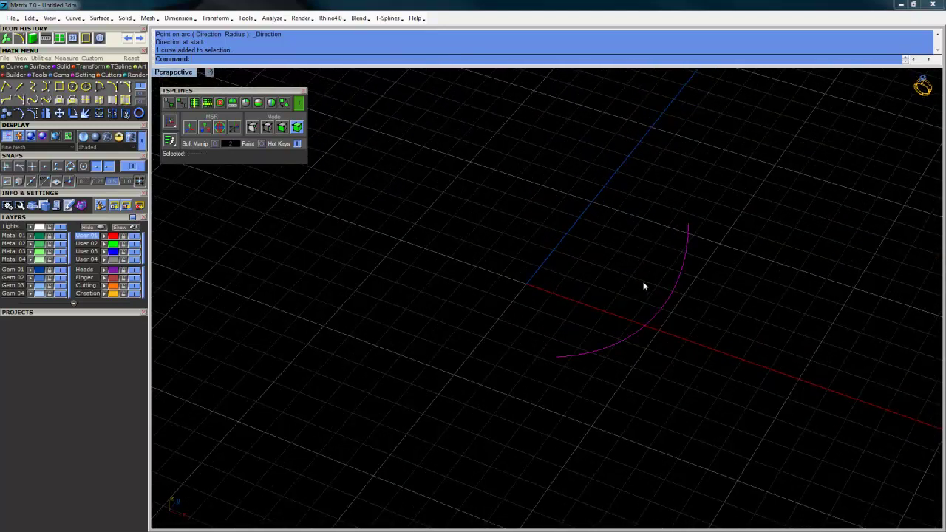
left_click(120, 67)
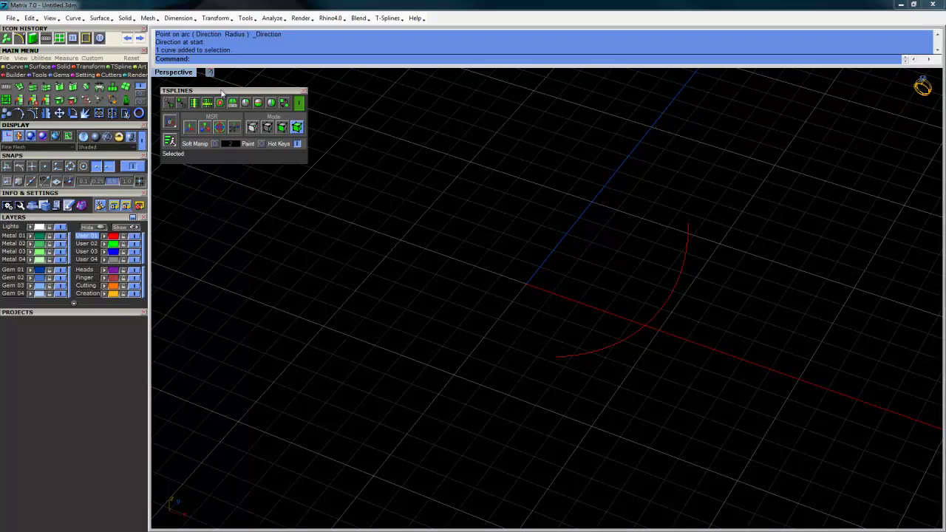
left_click_drag(222, 91, 229, 89)
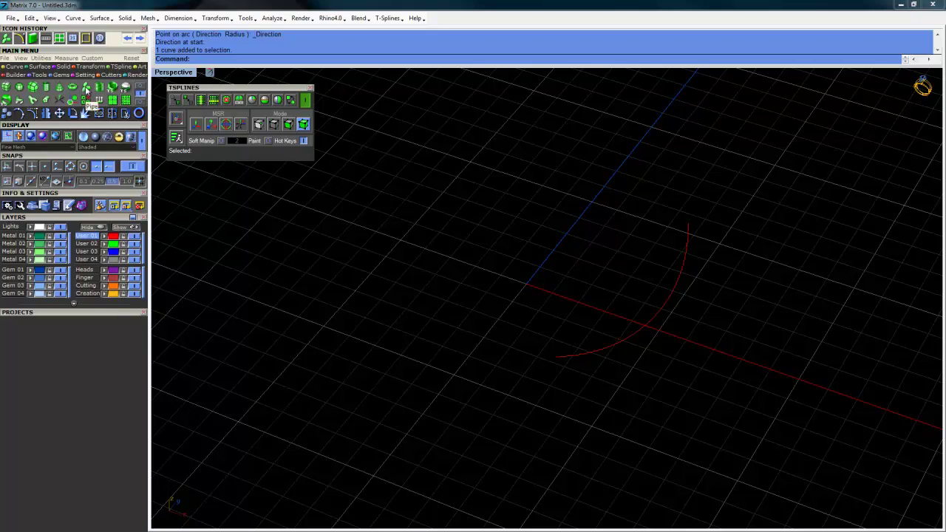
Build a box-mode tsPipe along the arc, giving a square-section red pipe.
left_click(86, 88)
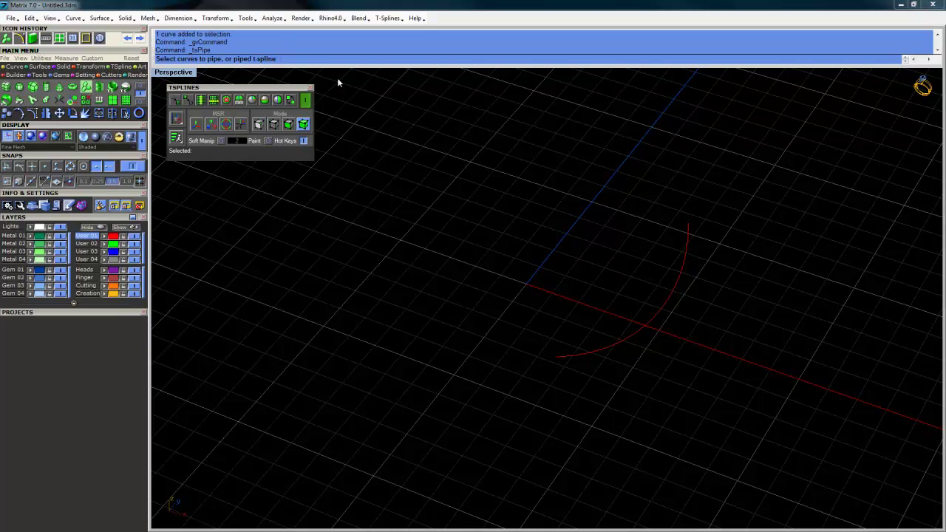
left_click(647, 326)
right_click_drag(600, 346, 590, 247)
key("Return")
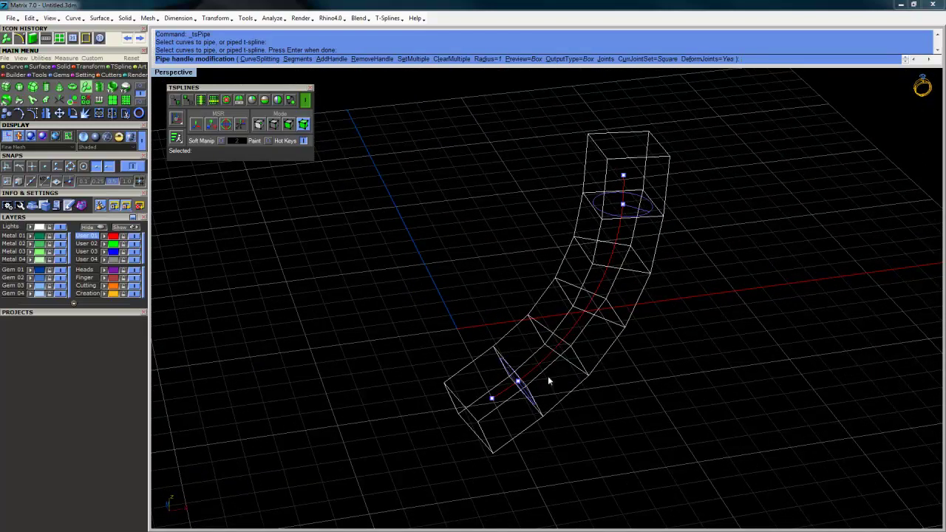
right_click_drag(548, 380, 501, 386)
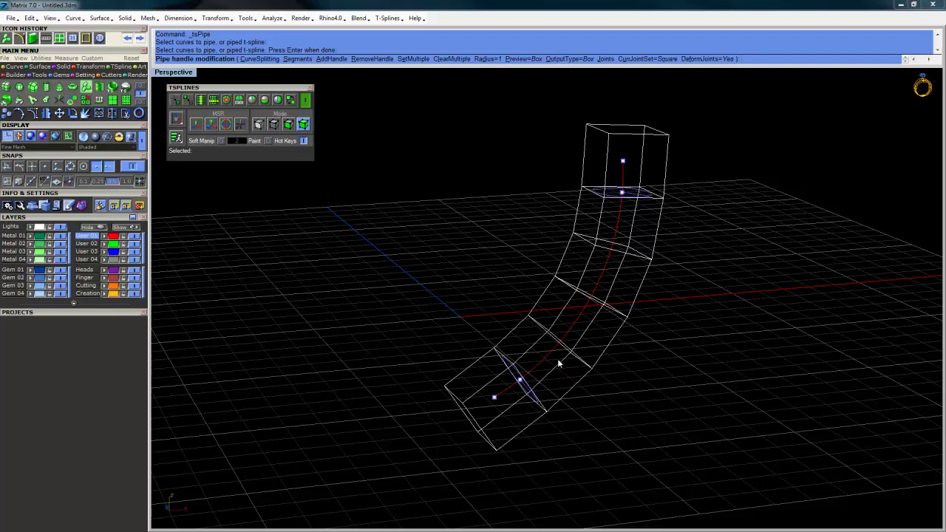
right_click_drag(571, 329, 615, 298)
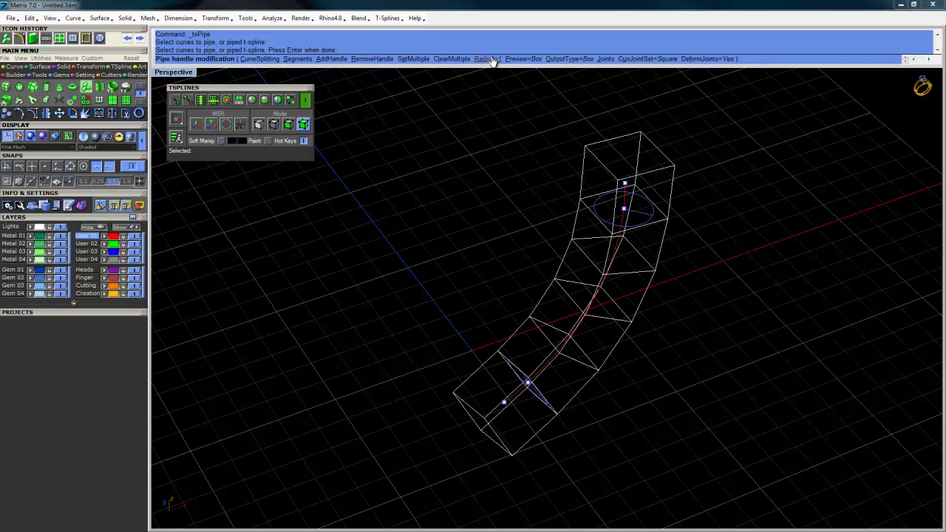
right_click_drag(657, 302, 497, 302)
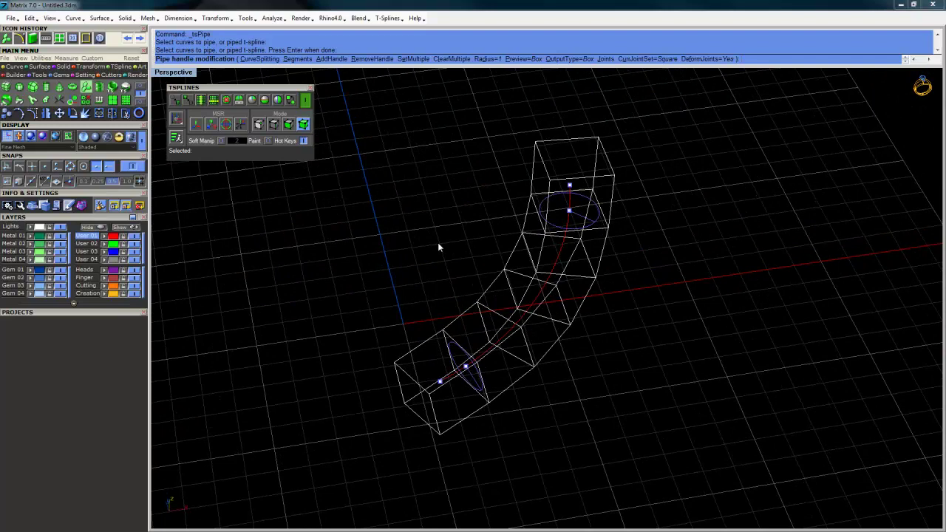
key("Return")
right_click_drag(448, 315, 446, 281)
Switch the selected red pipe from box mode to smooth mode.
left_click(496, 314)
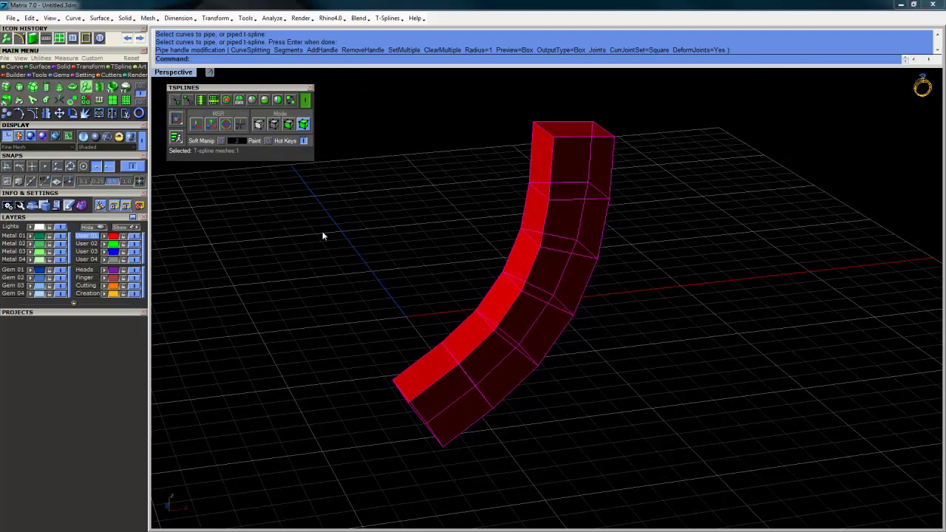
left_click(290, 101)
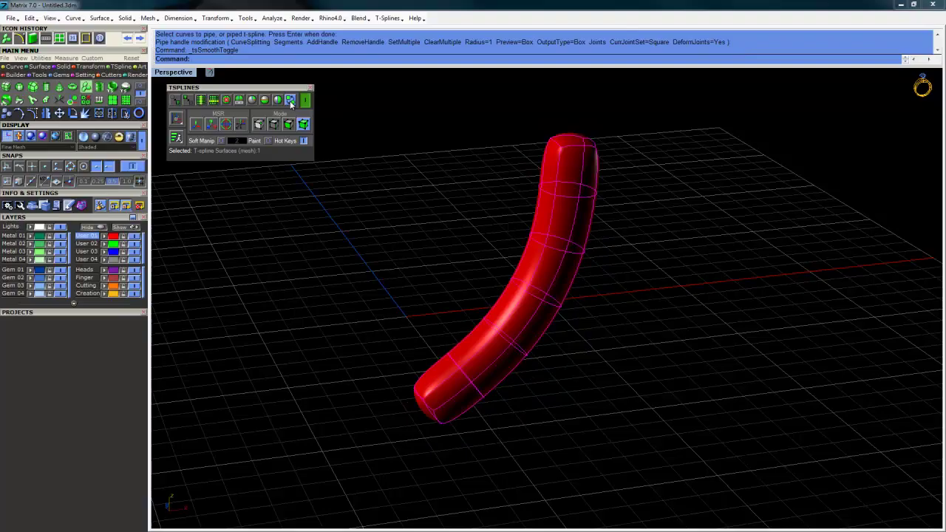
right_click_drag(597, 218, 576, 296)
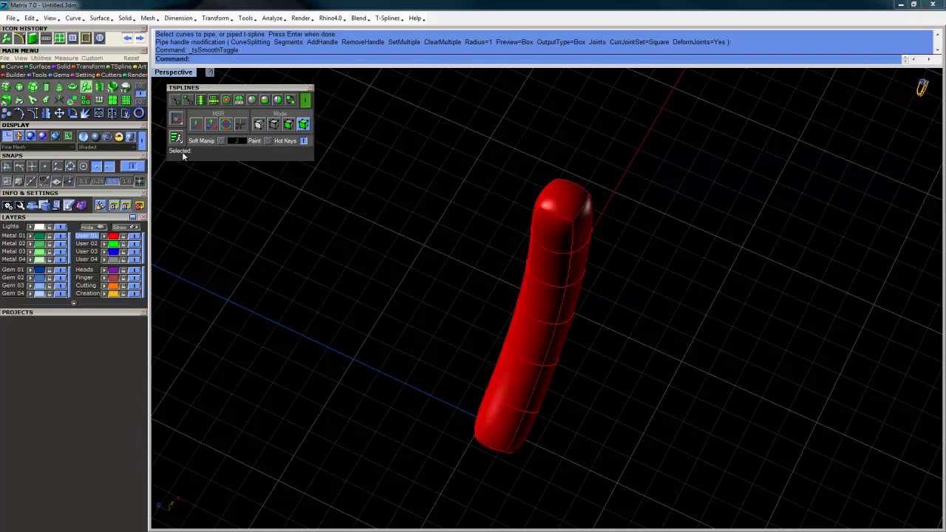
In the maximized Looking Down view, rotate the pipe and arc upright about the origin.
double_click(185, 74)
double_click(185, 73)
scroll(613, 310, "up", 2)
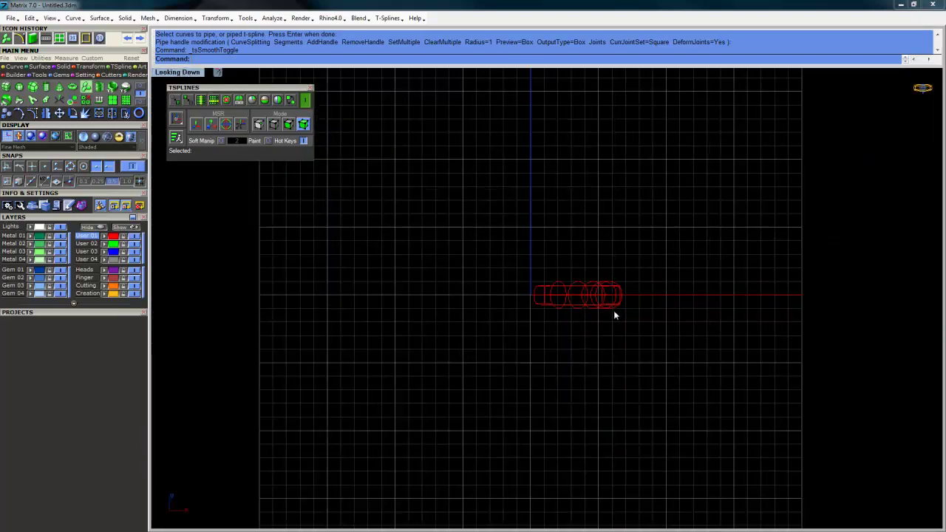
scroll(545, 276, "up", 1)
left_click_drag(436, 202, 801, 464)
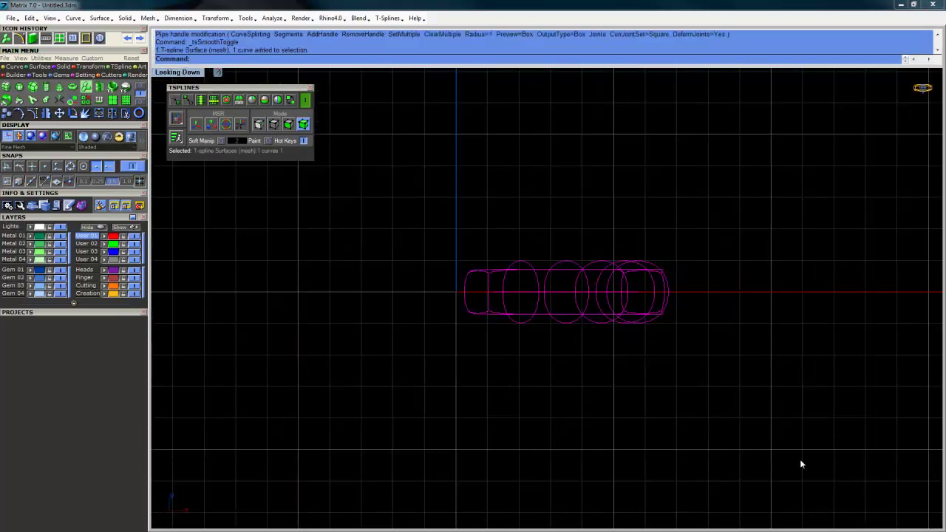
left_click(74, 113)
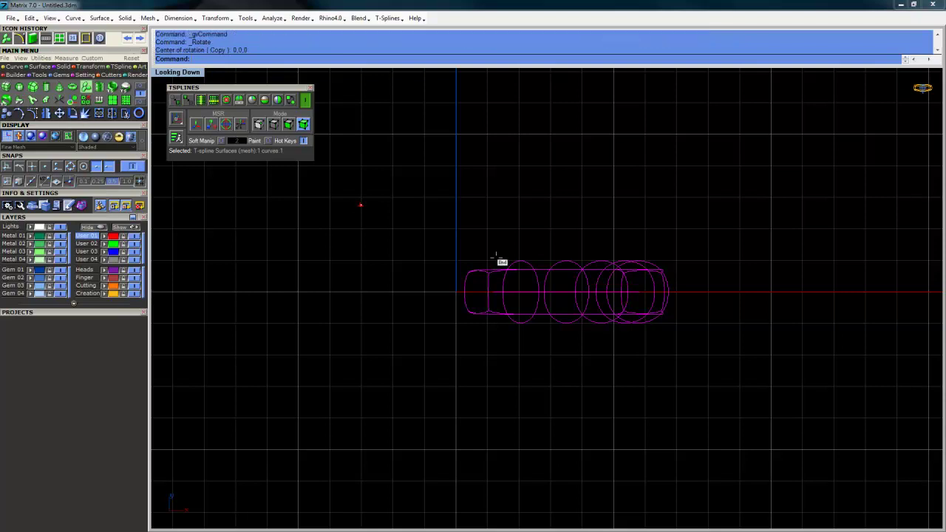
left_click(770, 291)
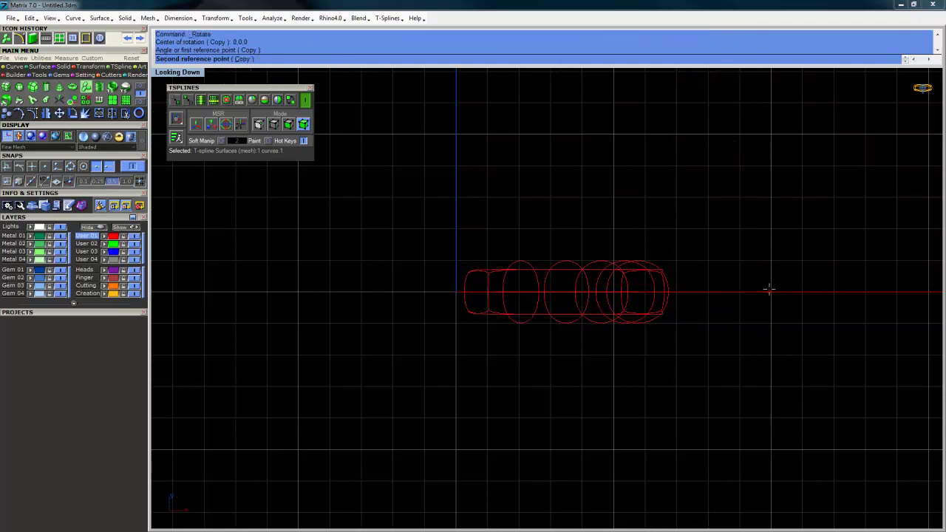
left_click(517, 137)
key("Escape")
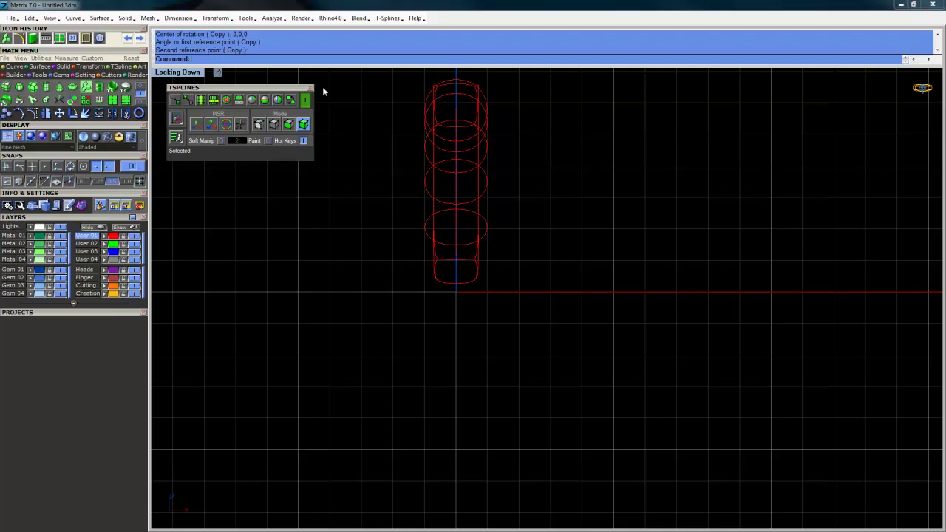
Set the Looking Down view to Shaded and maximize it with the tube framed.
left_click(216, 73)
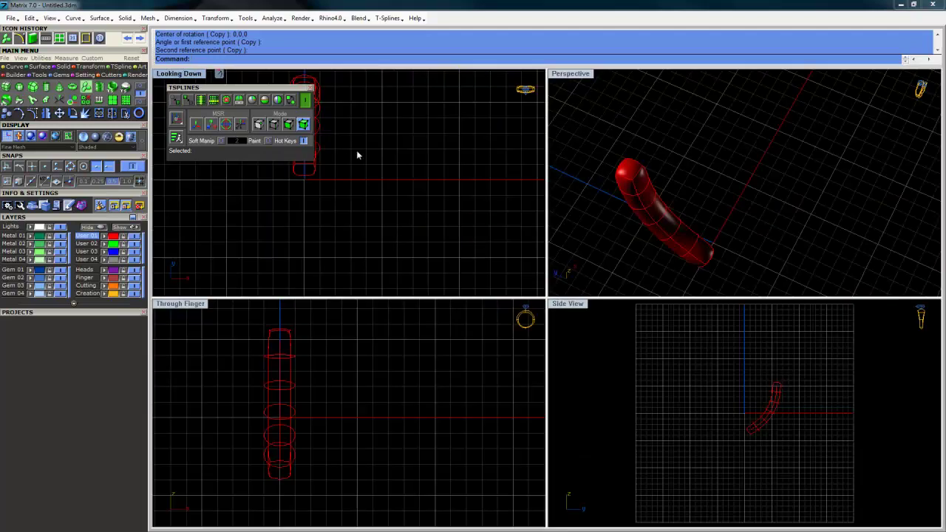
scroll(433, 182, "down", 2)
mouse_move(434, 182)
right_mouse_down()
mouse_move(426, 190)
mouse_move(436, 195)
right_mouse_up()
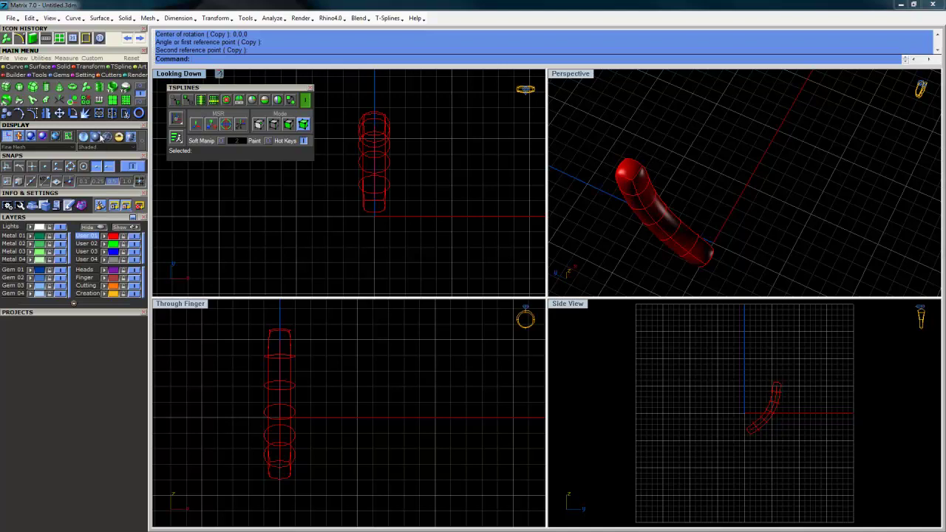
left_click(131, 136)
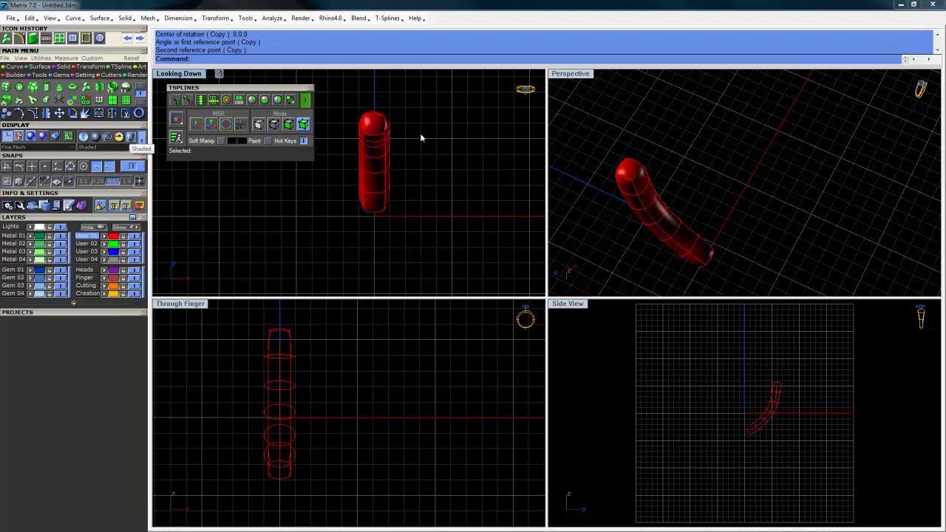
scroll(394, 166, "up", 4)
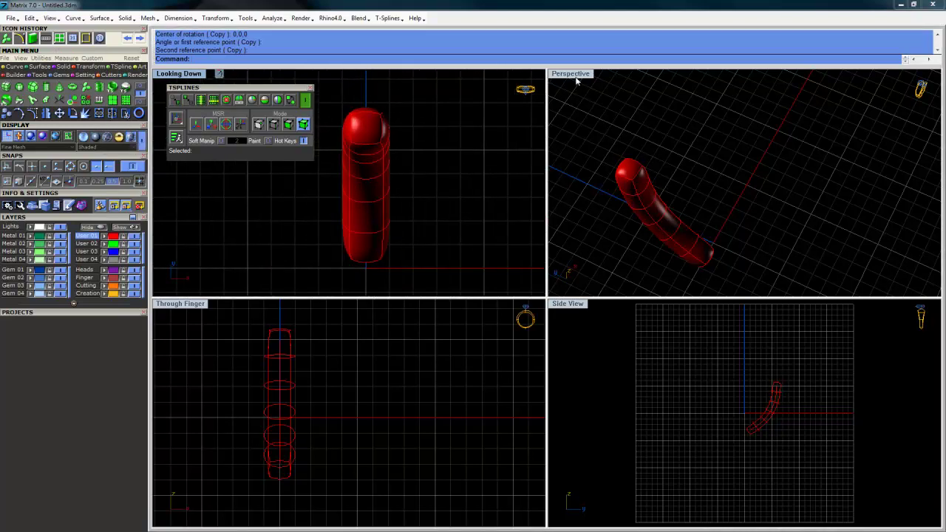
double_click(182, 75)
scroll(503, 253, "down", 3)
right_click_drag(497, 336, 499, 318)
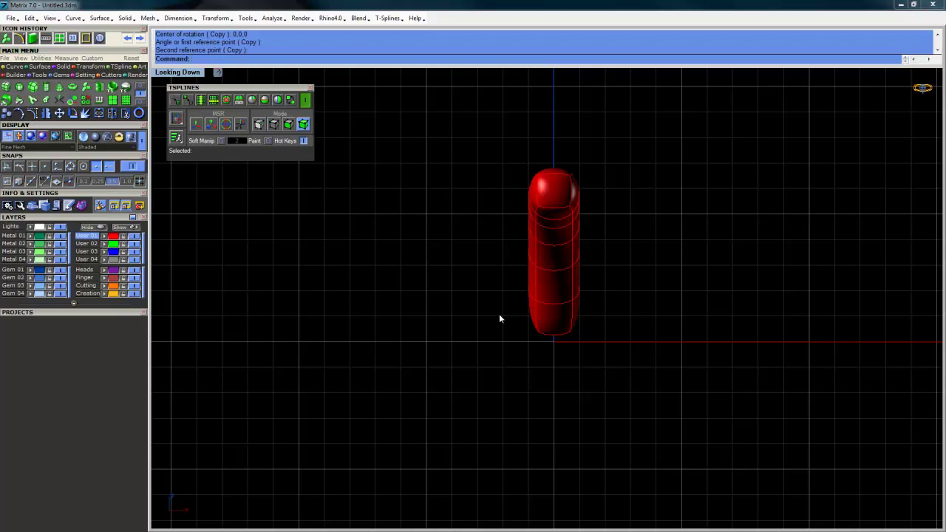
scroll(469, 190, "down", 2)
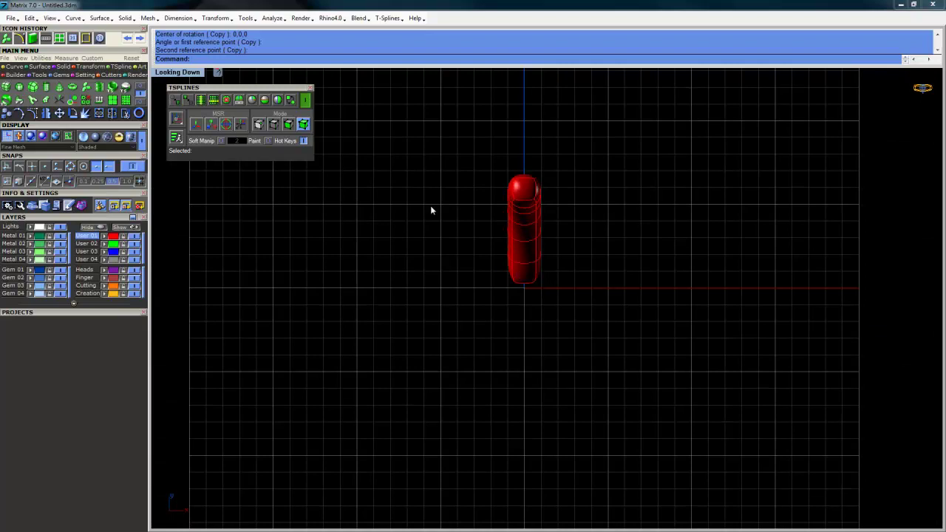
Draw a vertical polyline guide starting at 0,0,0.
left_click(9, 67)
left_click(6, 87)
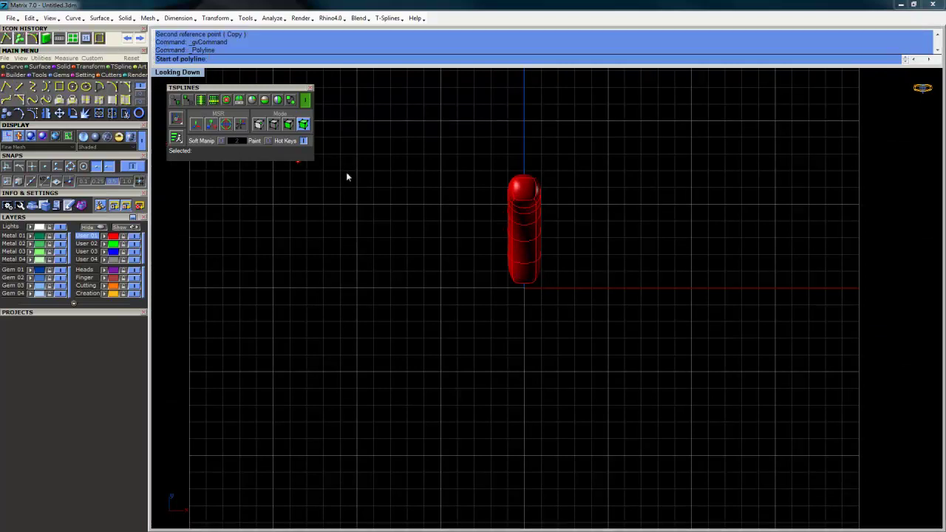
type("0,0,0")
key("Return")
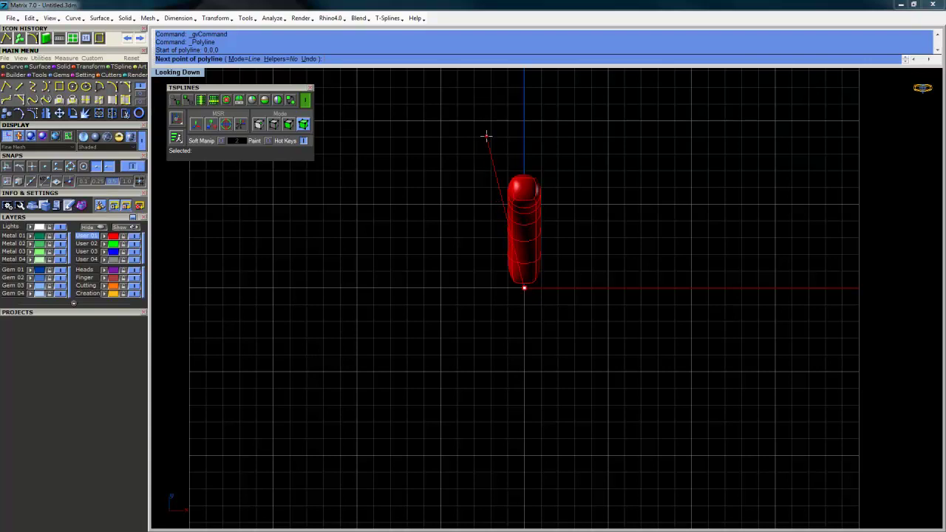
key("shift")
left_click(490, 99, "shift")
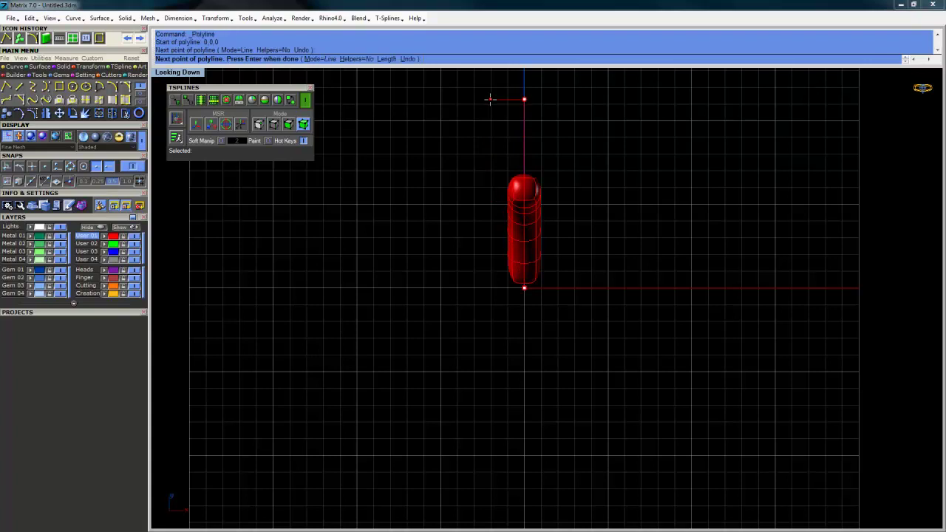
key("Return")
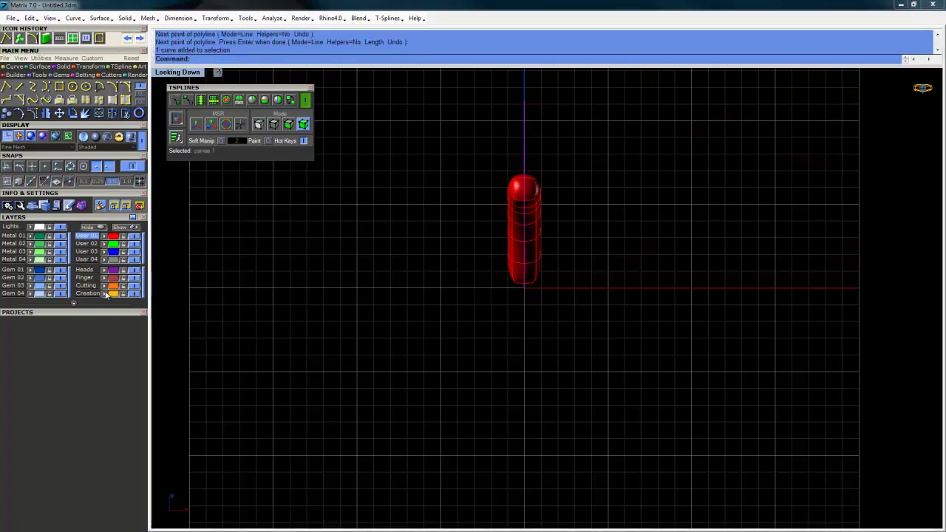
Rotate a copy of the guide line by 45 degrees.
left_click(73, 113)
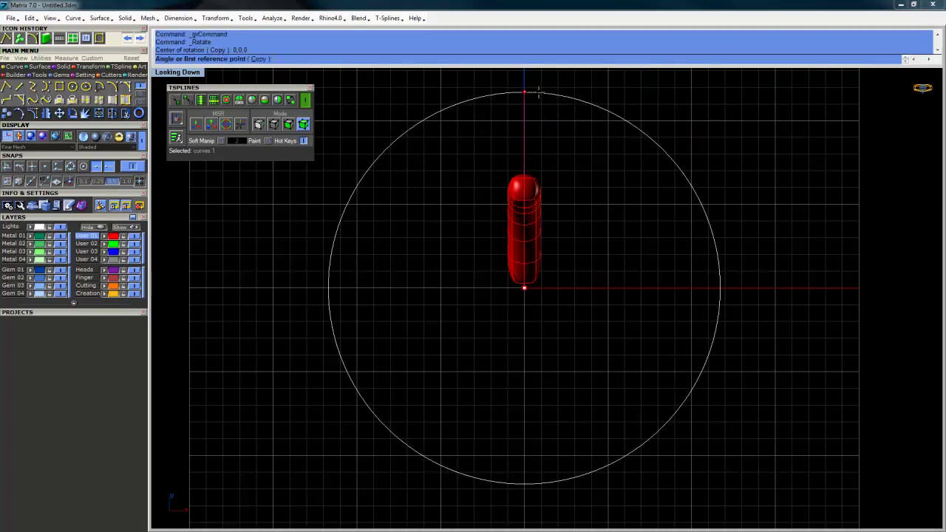
left_click(524, 91)
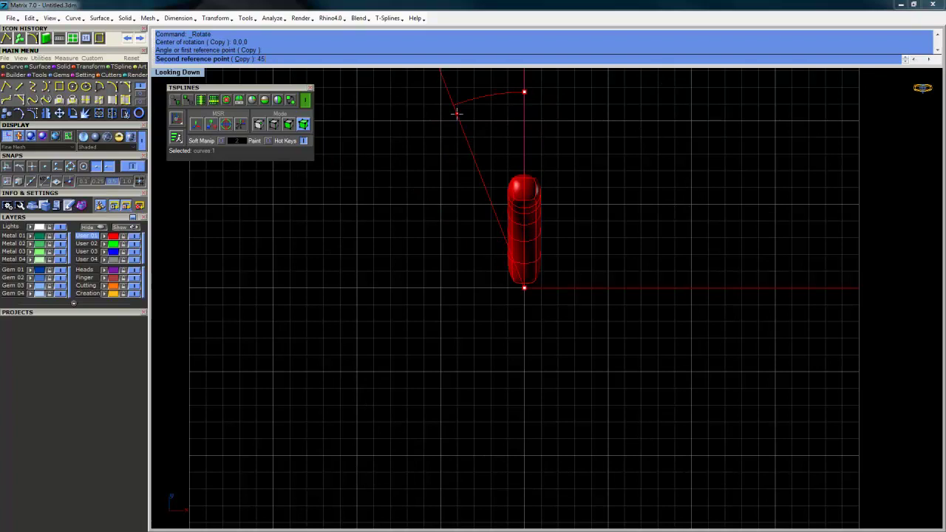
type("45")
key("Return")
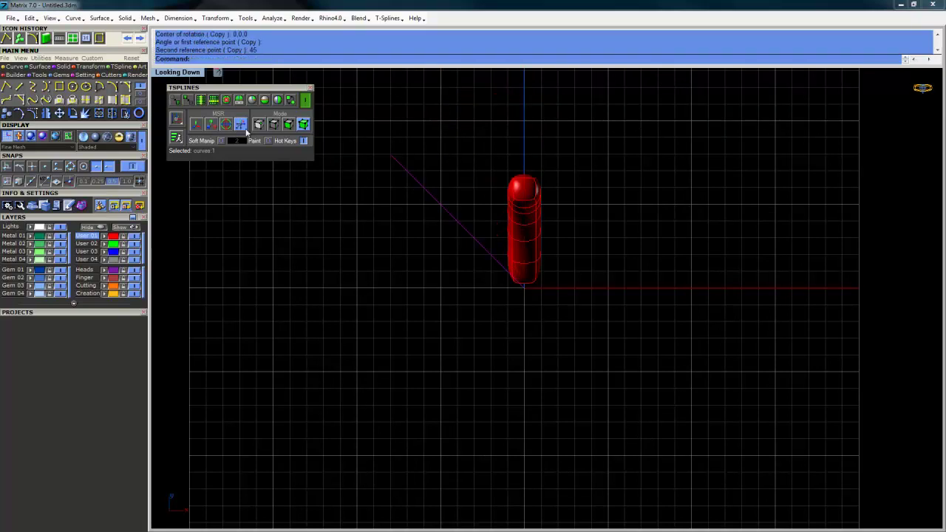
Mirror a copy of the rotated line across the vertical axis.
right_click(49, 115)
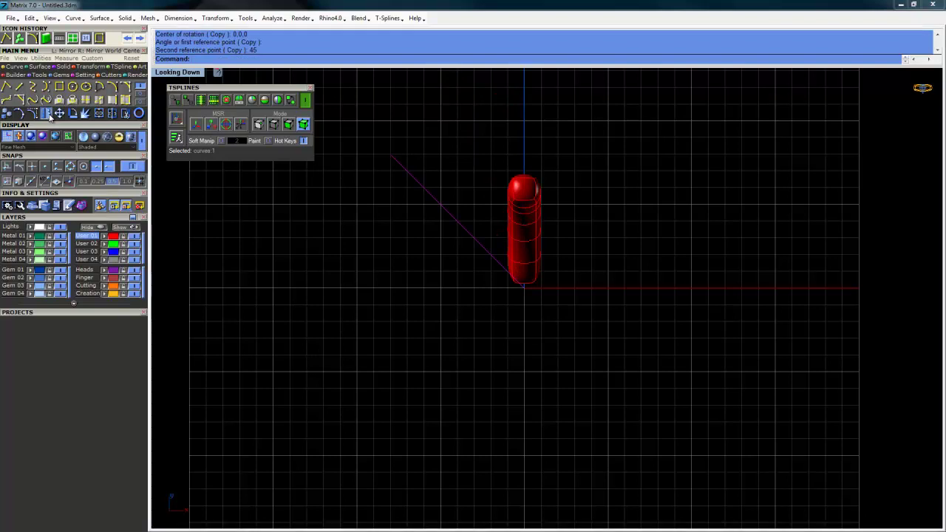
left_click(460, 116)
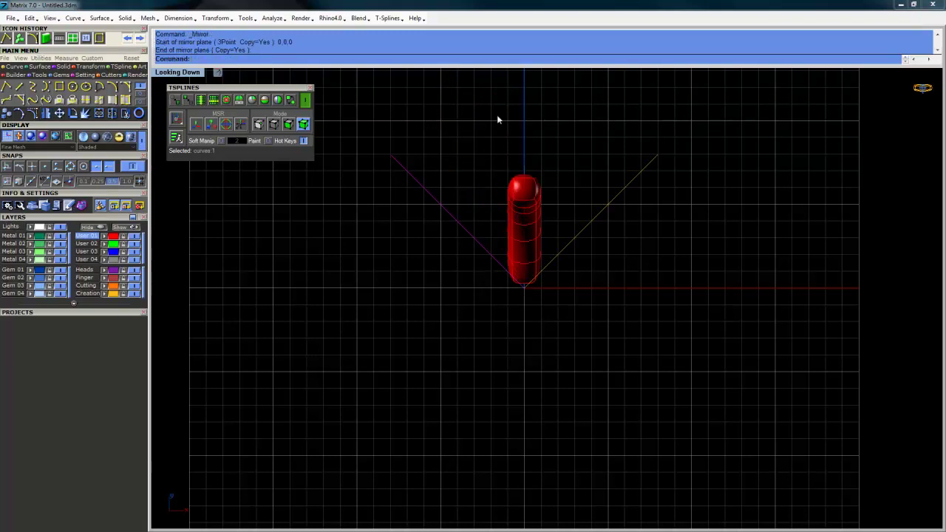
scroll(558, 255, "up", 5)
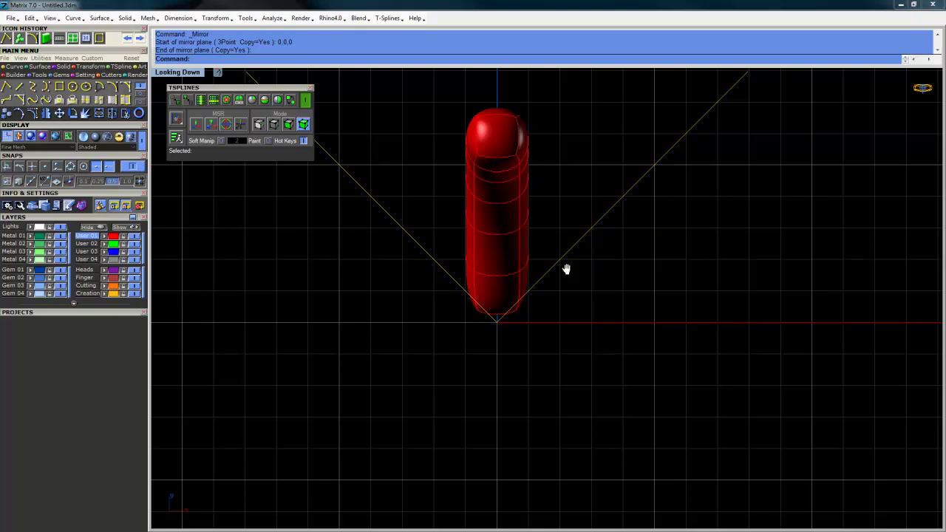
right_click_drag(566, 269, 596, 251)
scroll(608, 251, "down", 3)
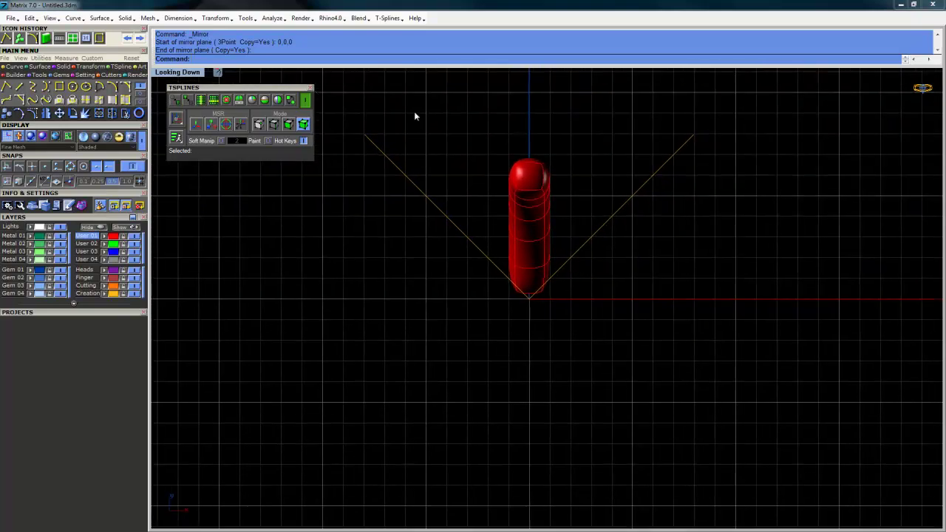
Maximize the Perspective view and orbit to frame the tube between the two guide lines.
double_click(193, 73)
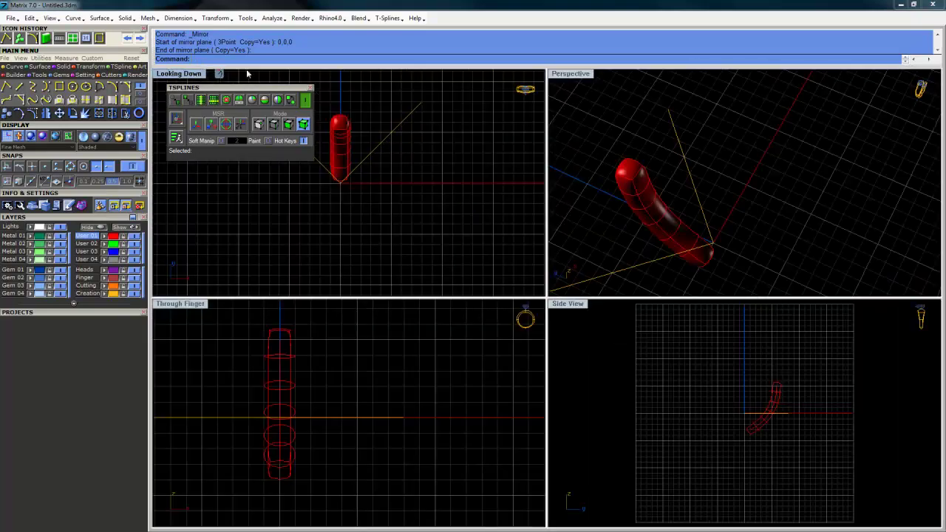
double_click(568, 72)
right_click_drag(576, 267, 576, 226)
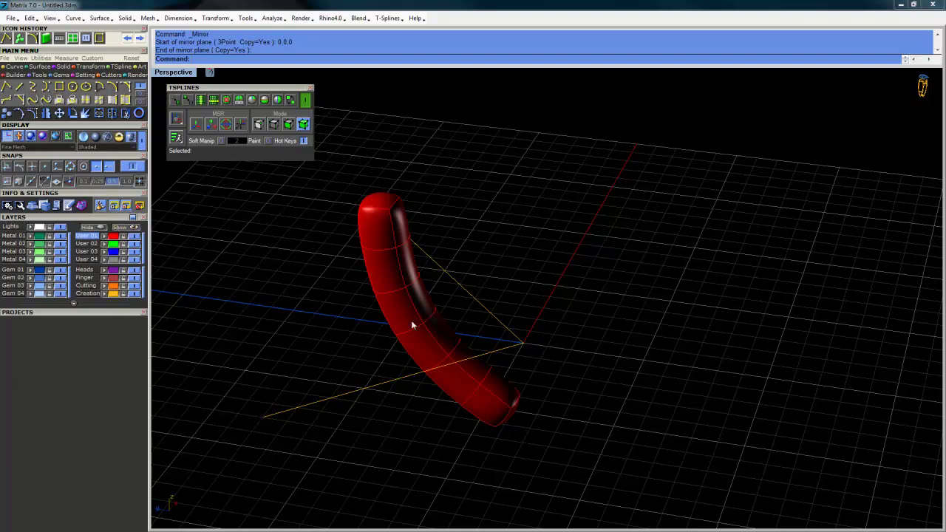
mouse_move(451, 345)
right_mouse_down()
mouse_move(374, 332)
mouse_move(448, 328)
mouse_move(438, 346)
right_mouse_up()
scroll(439, 343, "up", 1)
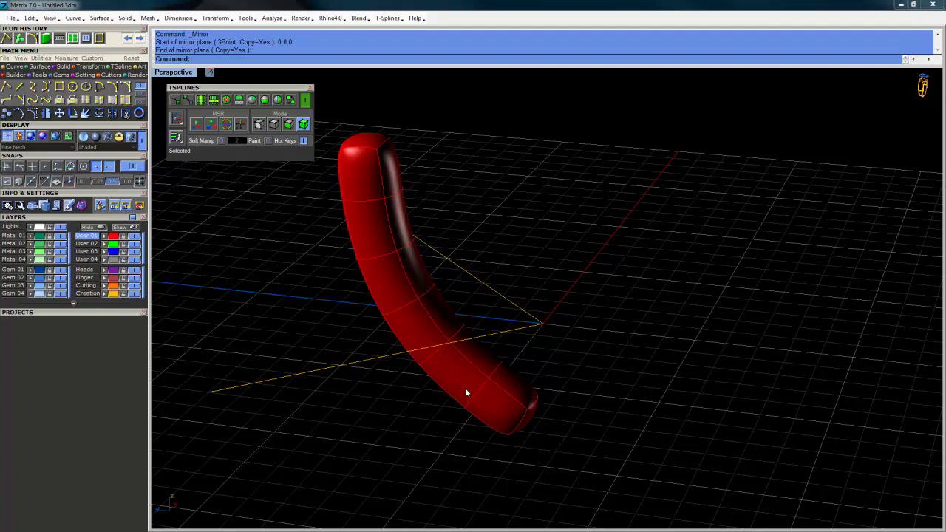
right_click_drag(369, 399, 163, 290)
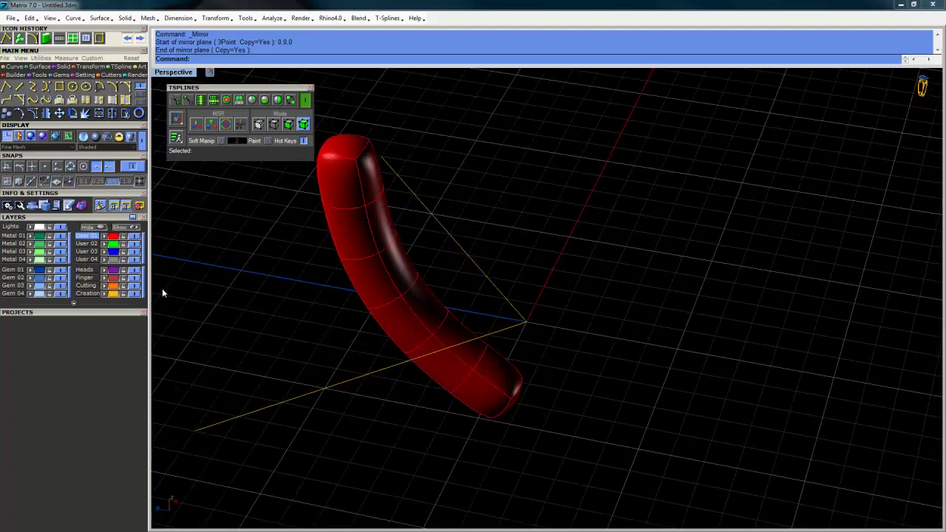
Delete five T-spline faces at the tube's end near the origin.
left_click(286, 125)
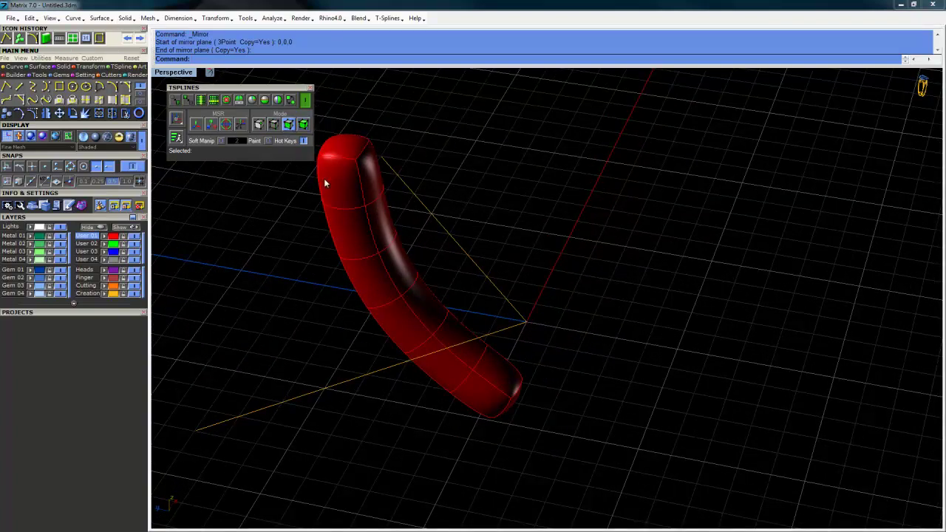
left_click(482, 410)
left_click(475, 376, "shift")
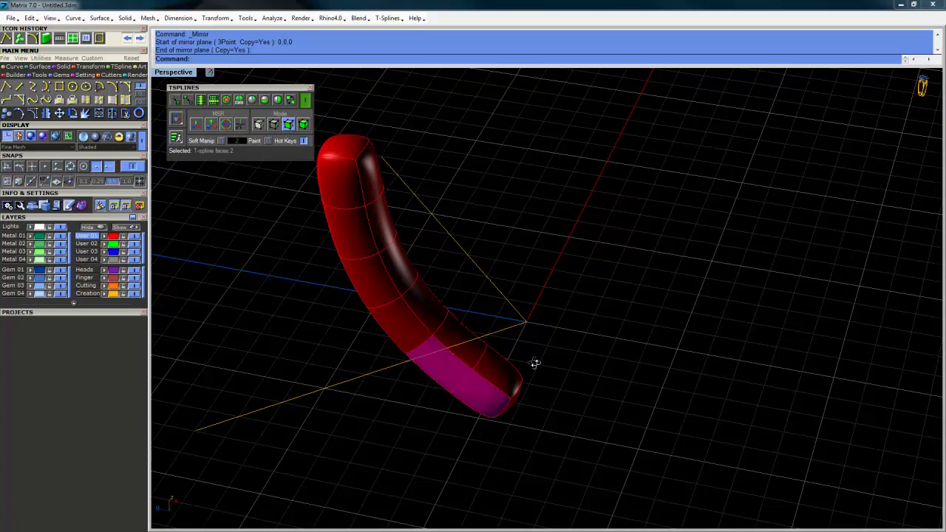
right_click_drag(534, 363, 498, 302)
left_click(503, 295, "shift")
left_click(513, 287, "shift")
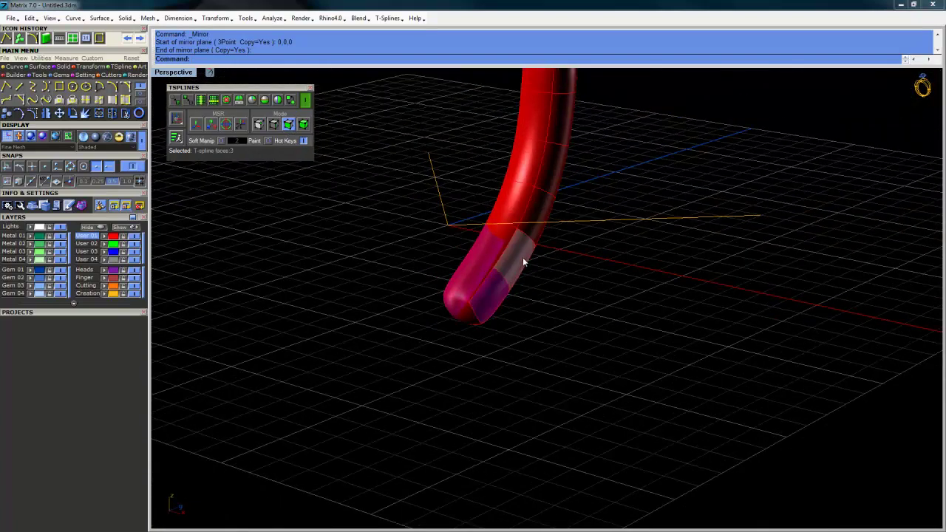
right_click_drag(573, 289, 515, 372)
left_click(600, 275, "shift")
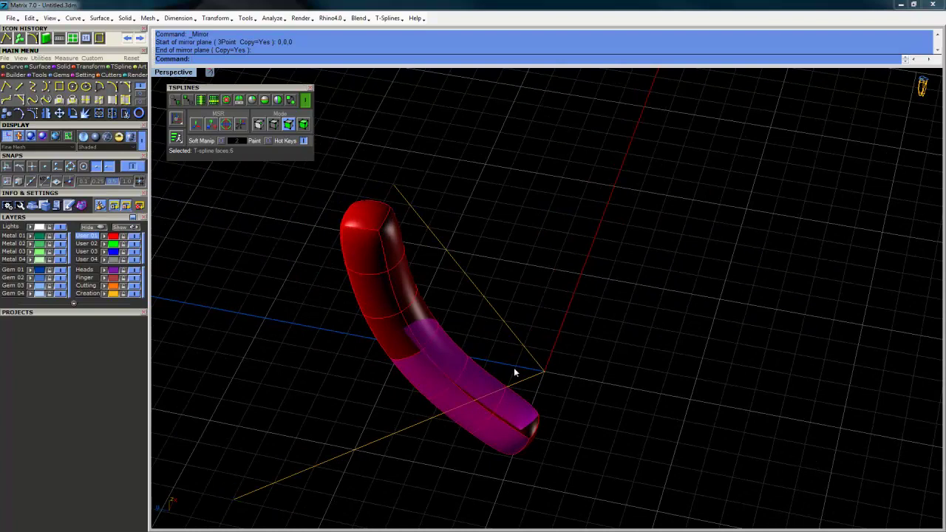
key("Delete")
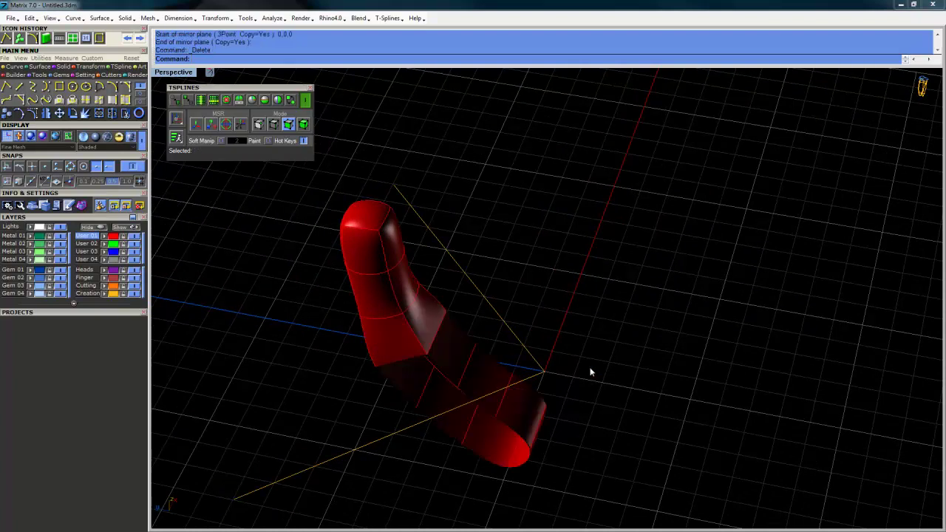
right_click_drag(592, 374, 488, 332)
right_click_drag(593, 286, 540, 300)
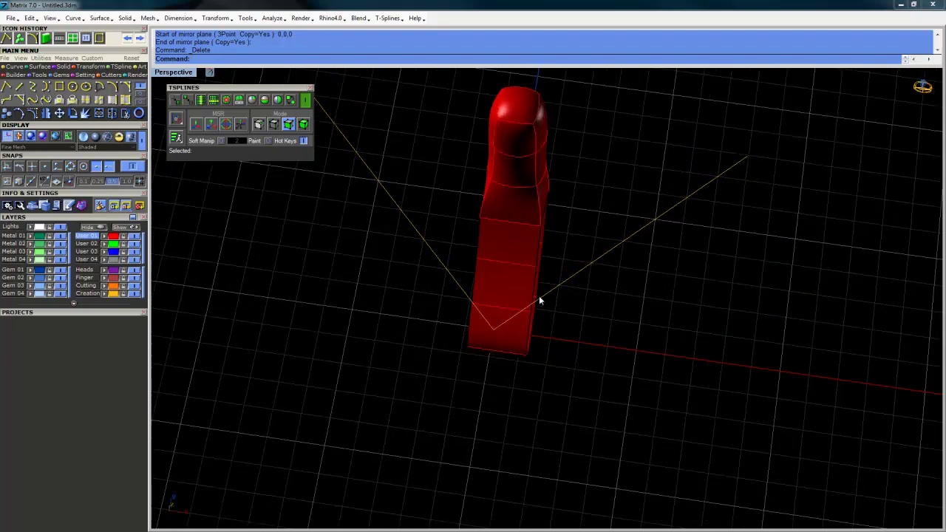
scroll(507, 234, "up", 4)
left_click(507, 230)
key("Escape")
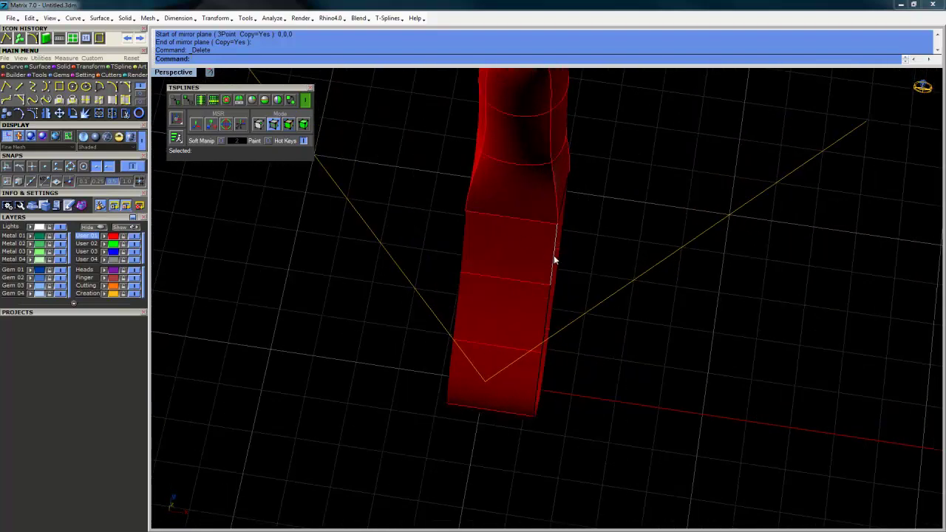
right_click_drag(547, 302, 504, 404)
key("Escape")
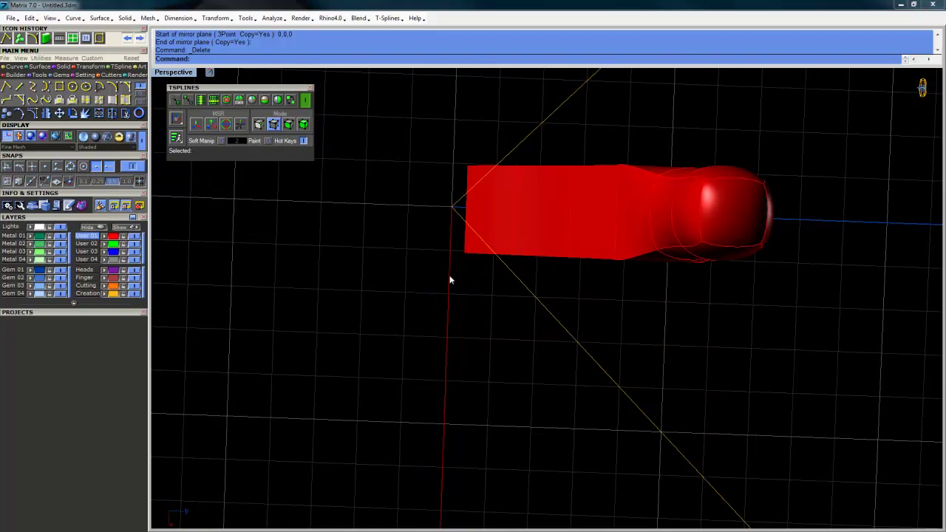
left_click_drag(439, 246, 686, 332)
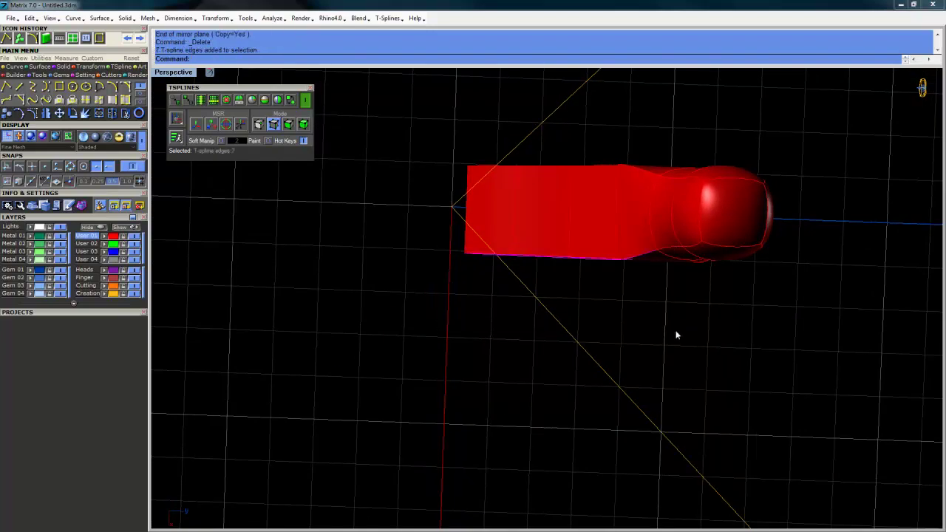
right_click_drag(650, 340, 643, 266)
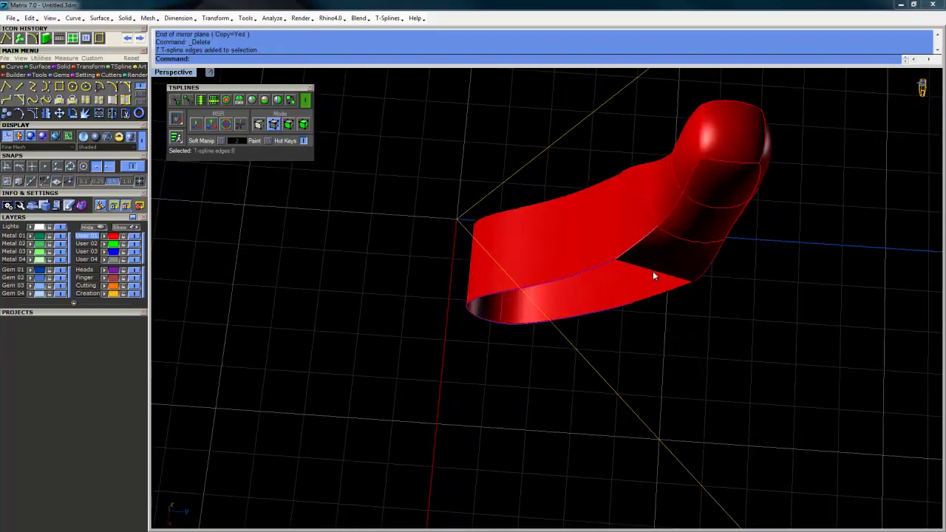
left_click(653, 269, "shift")
right_click_drag(613, 326, 511, 342)
right_click_drag(639, 286, 526, 284)
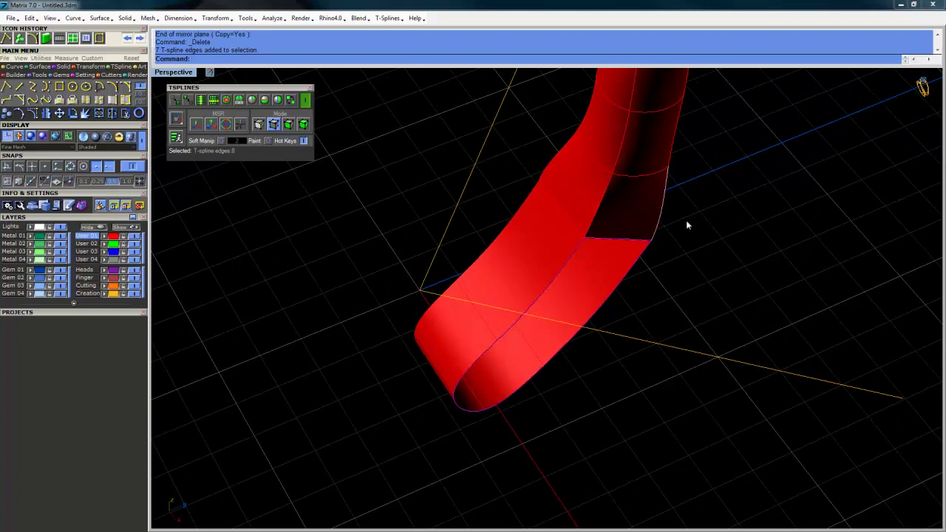
right_click_drag(686, 222, 644, 240)
left_click(644, 240)
scroll(475, 217, "down", 3)
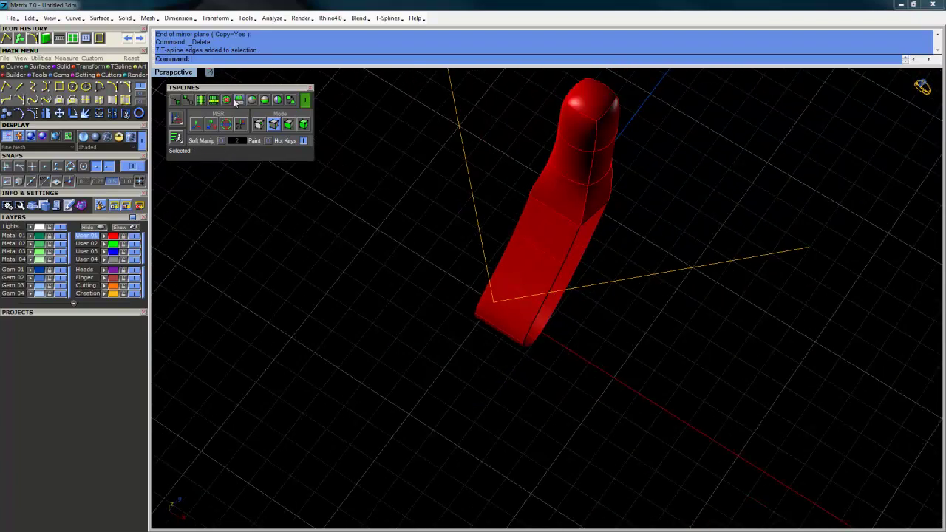
Rotate the tube and both guide lines 45° about 0,0,0 in the Looking Down view.
double_click(186, 74)
double_click(187, 74)
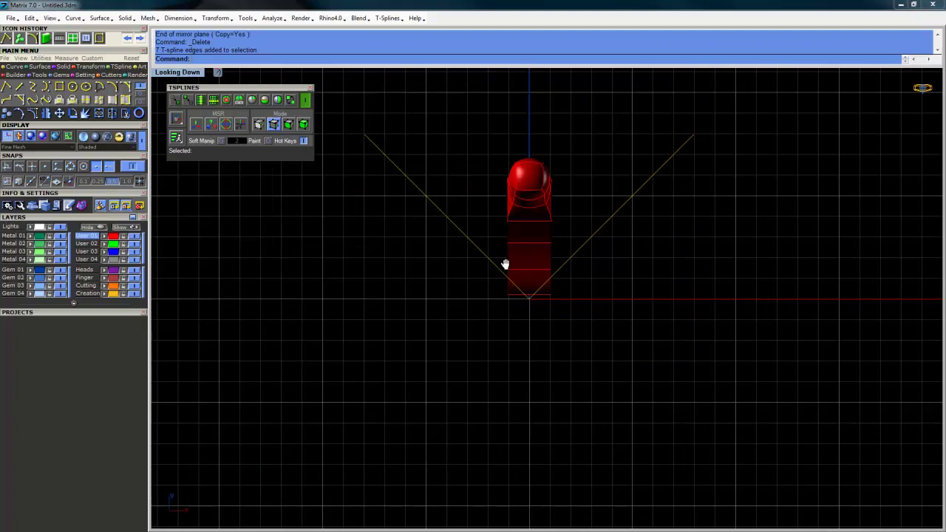
left_click_drag(375, 133, 858, 451)
left_click(303, 124)
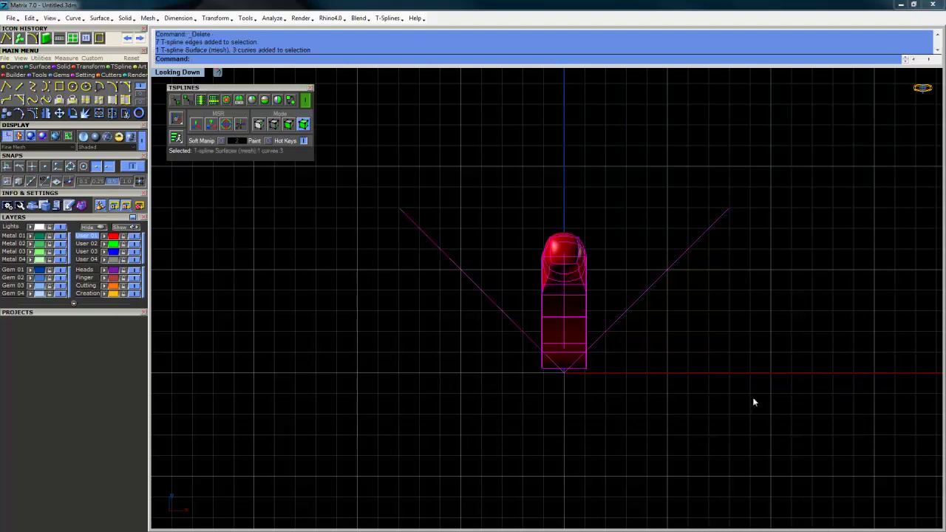
left_click(73, 113)
left_click(564, 372)
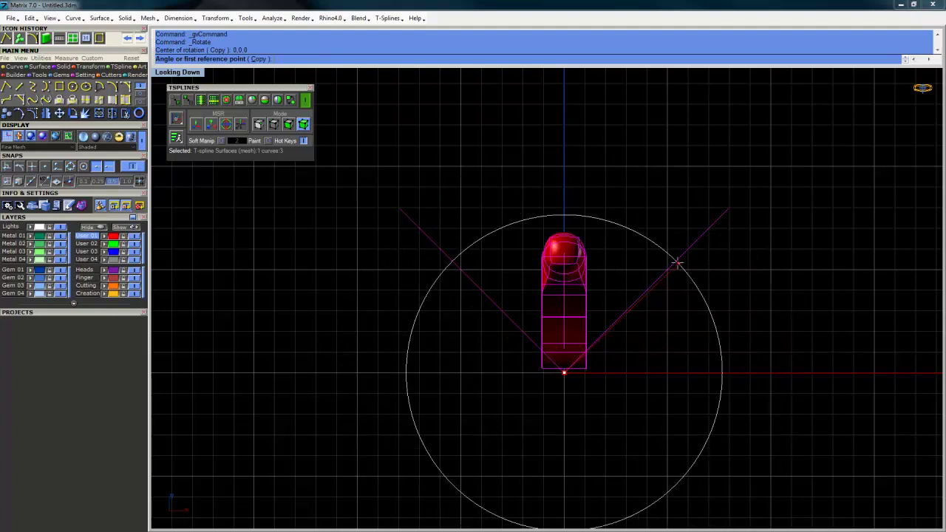
left_click(729, 210)
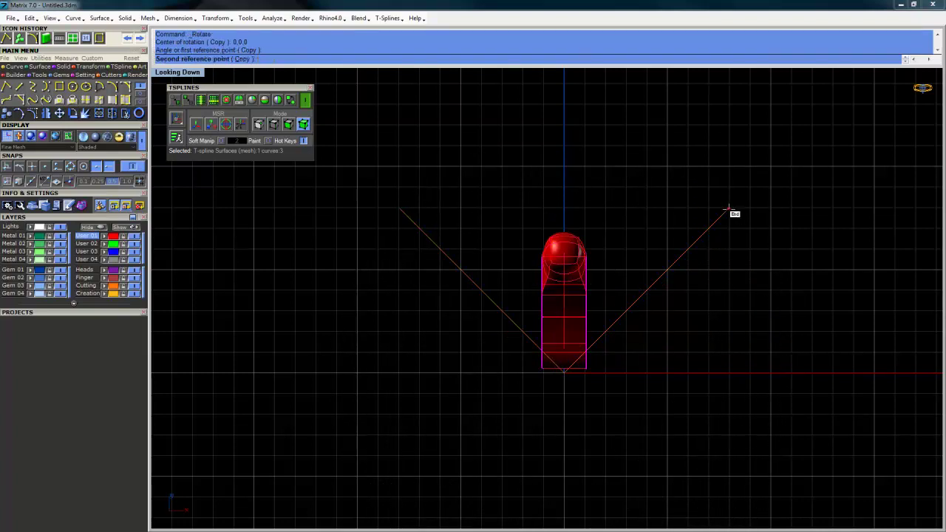
left_click(656, 174)
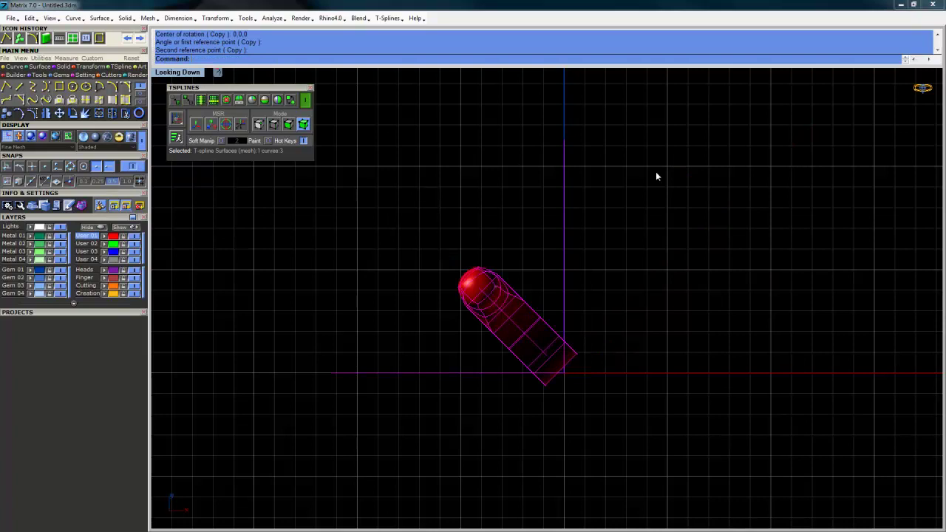
left_click(707, 217)
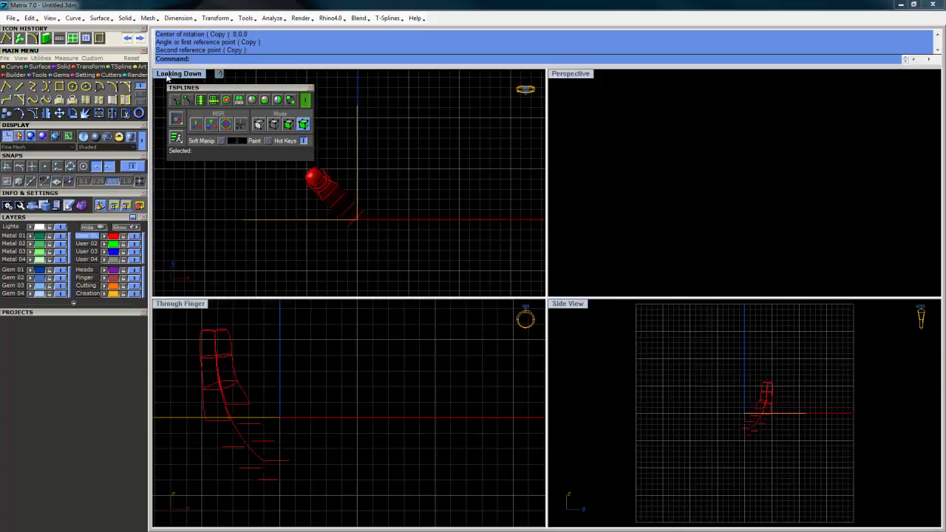
Maximize the Perspective view and orbit around the finger.
double_click(167, 75)
double_click(556, 74)
right_click_drag(549, 91, 569, 247)
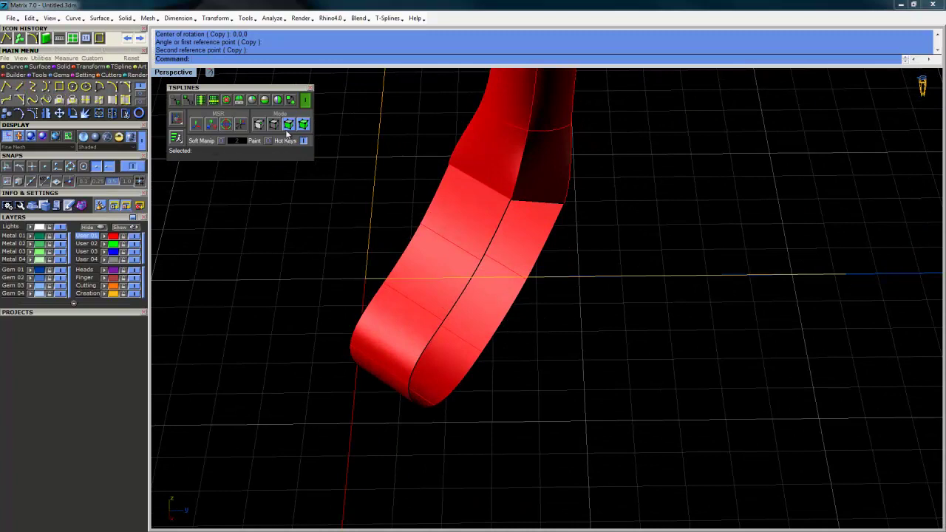
Select the eight edges along the seam and lower curve of the finger's open side.
left_click(555, 207)
left_click(507, 217, "shift")
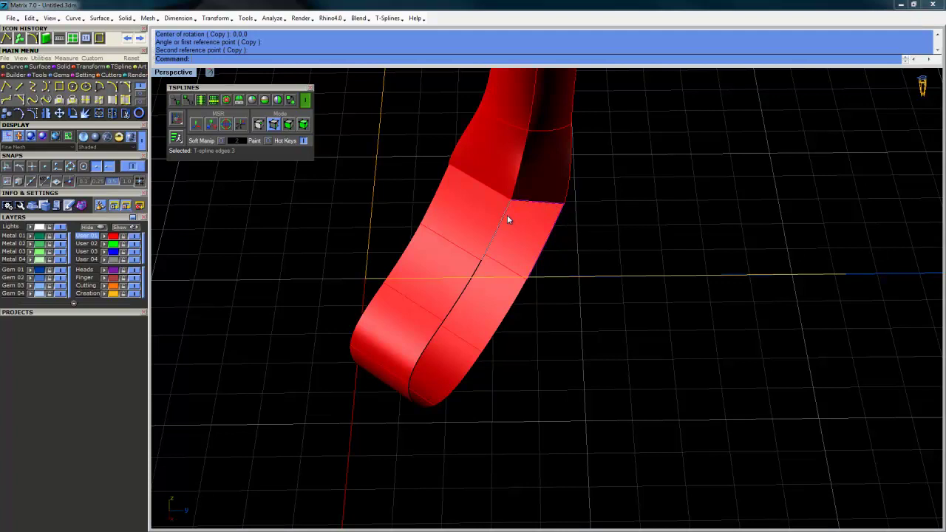
left_click(474, 271, "shift")
left_click(444, 335, "shift")
left_click(449, 391, "shift")
left_click(483, 363, "shift")
left_click(488, 350, "shift")
Convert the edge selection to vertices and orbit to see the open side up close.
mouse_move(525, 368)
right_mouse_down()
mouse_move(572, 374)
mouse_move(533, 362)
right_mouse_up()
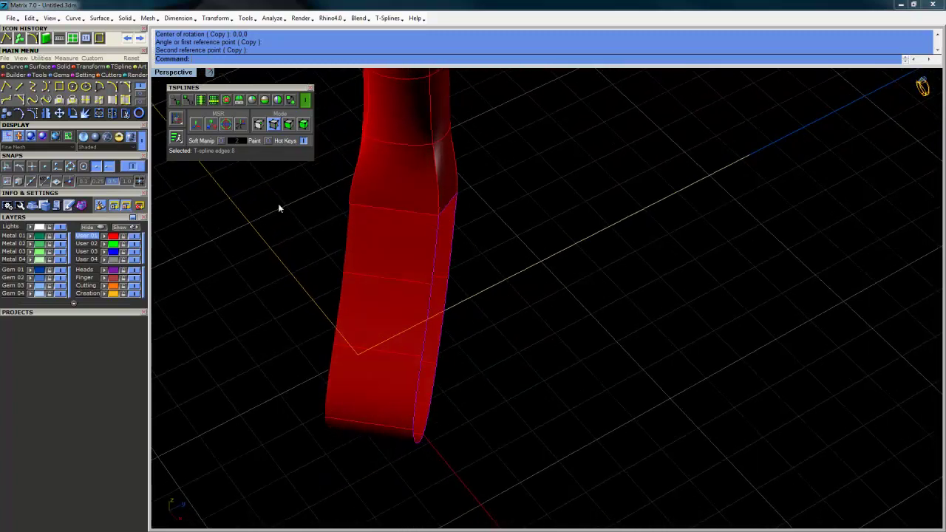
left_click(259, 124)
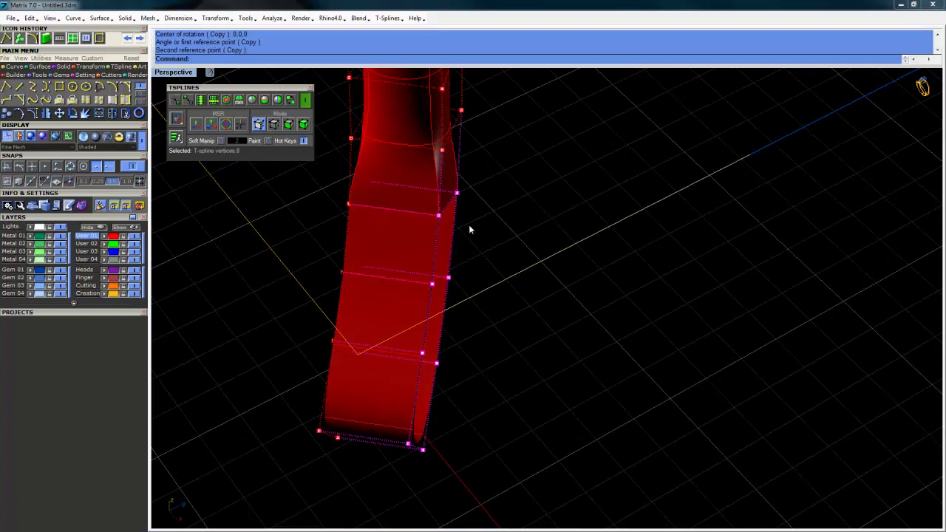
right_click_drag(469, 225, 426, 222)
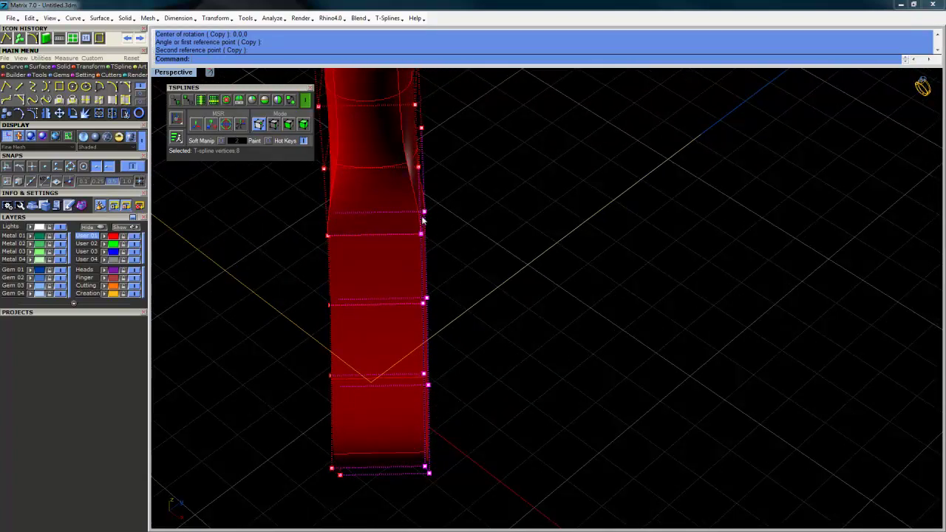
right_click_drag(436, 297, 438, 238)
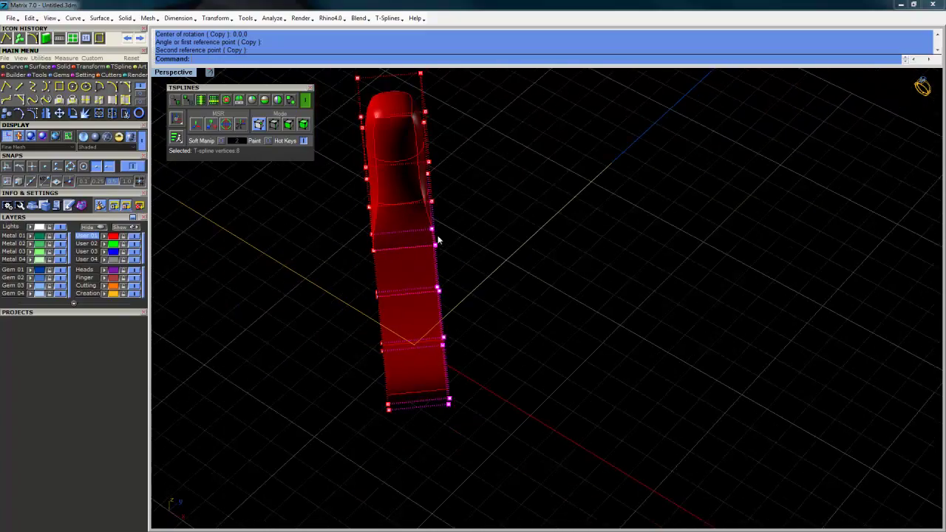
right_click_drag(446, 313, 433, 239)
right_click_drag(471, 294, 453, 316)
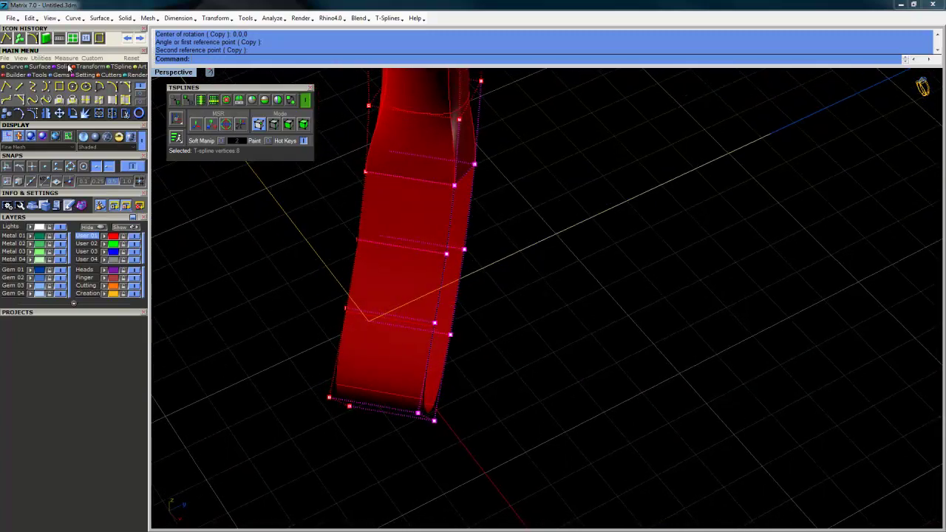
Run Set Points with only Set X checked, placing the vertices at the origin's X value.
left_click(119, 67)
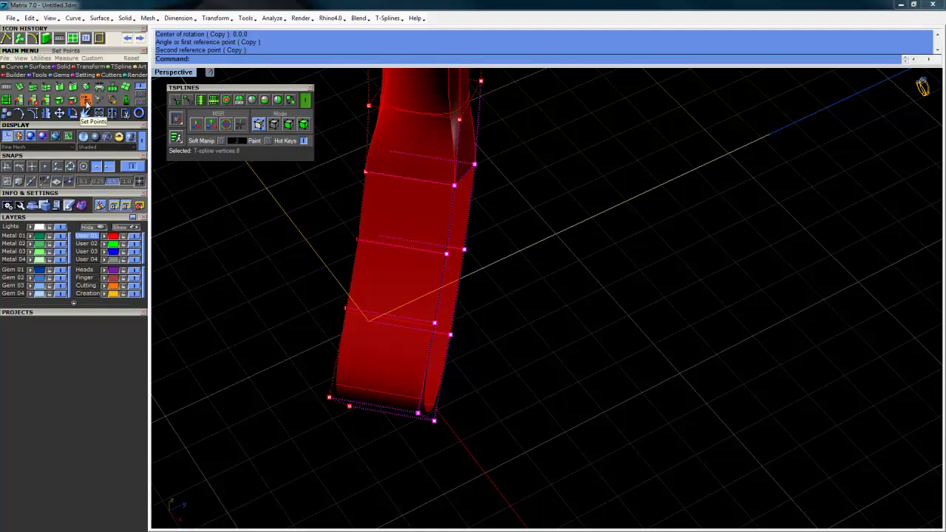
left_click(86, 103)
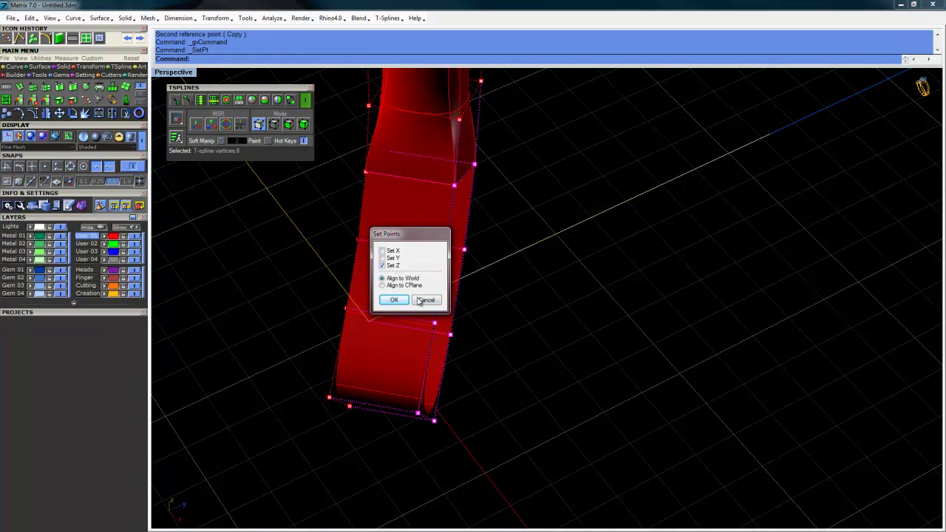
left_click(382, 264)
left_click(382, 251)
left_click(395, 299)
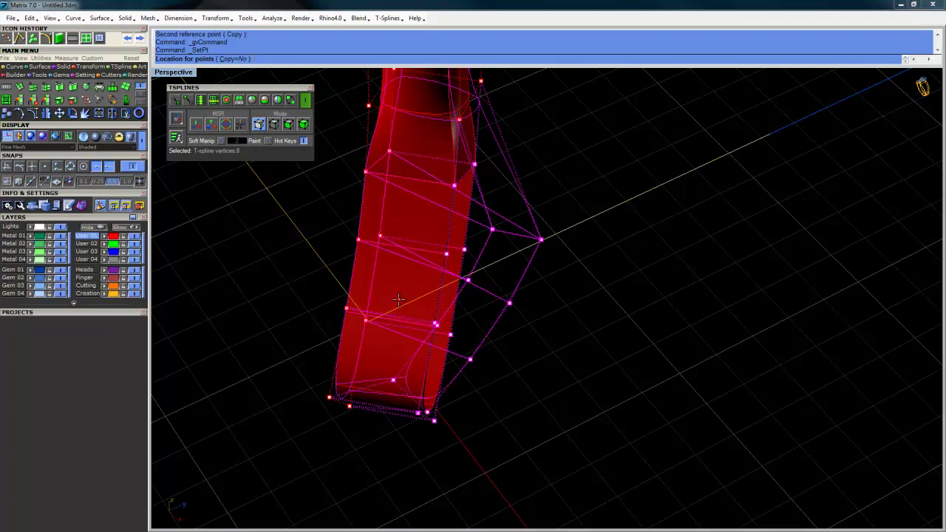
right_click_drag(408, 311, 532, 325)
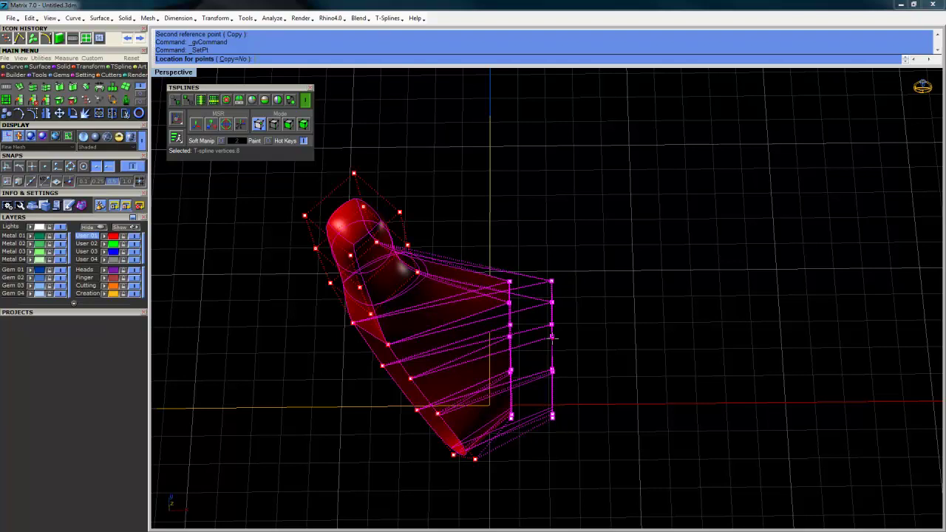
left_click(552, 340)
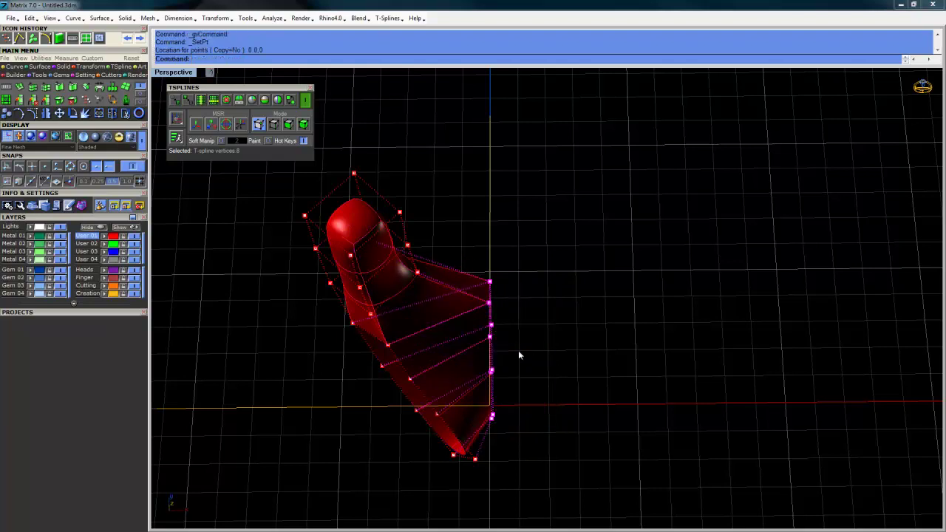
right_click_drag(519, 350, 476, 354)
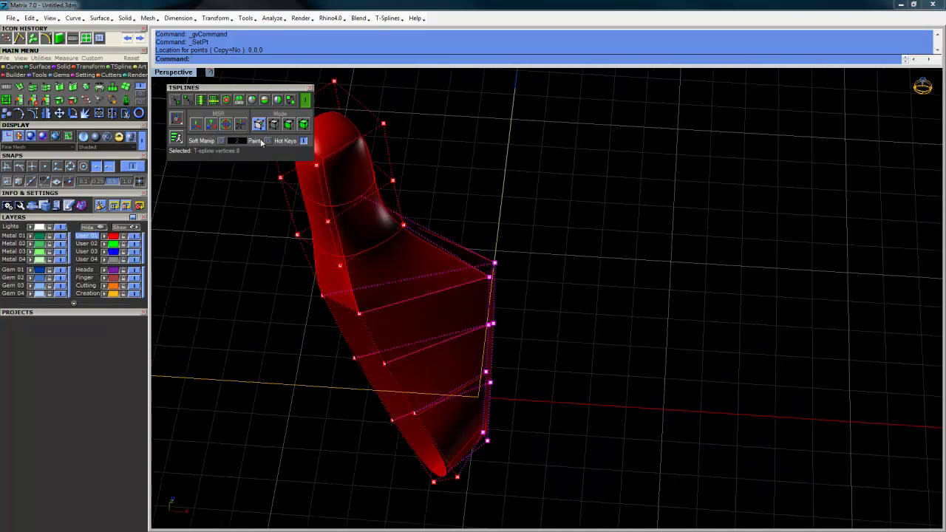
Clear the vertex selection and maximize the Perspective view showing the flattened red tube.
double_click(164, 76)
double_click(177, 71)
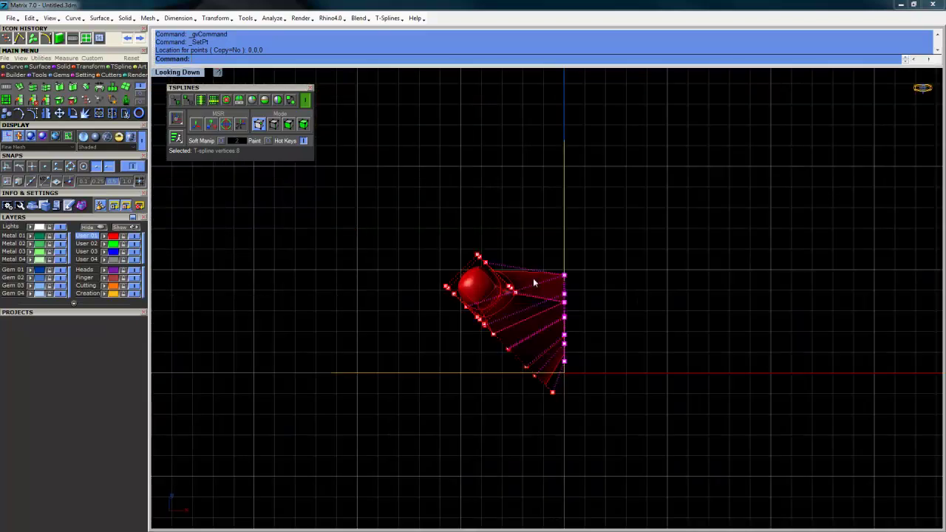
scroll(520, 324, "up", 2)
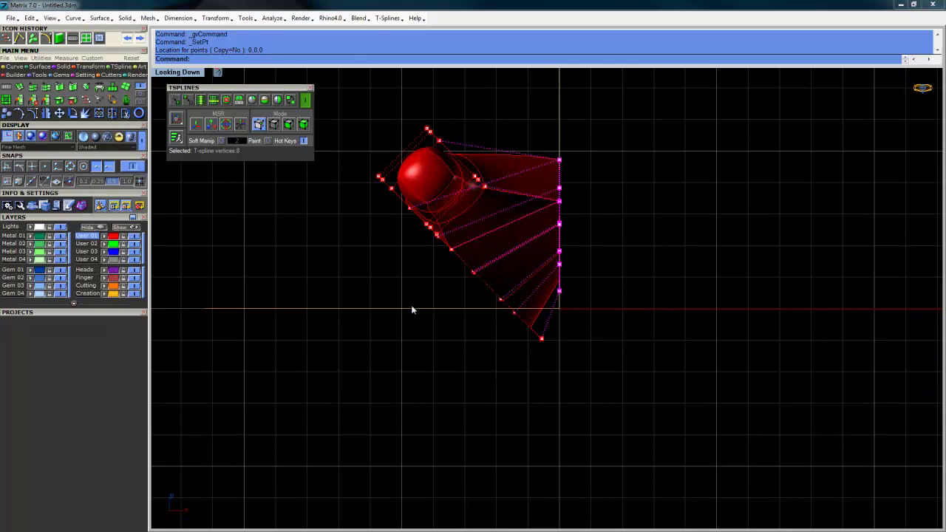
key("Escape")
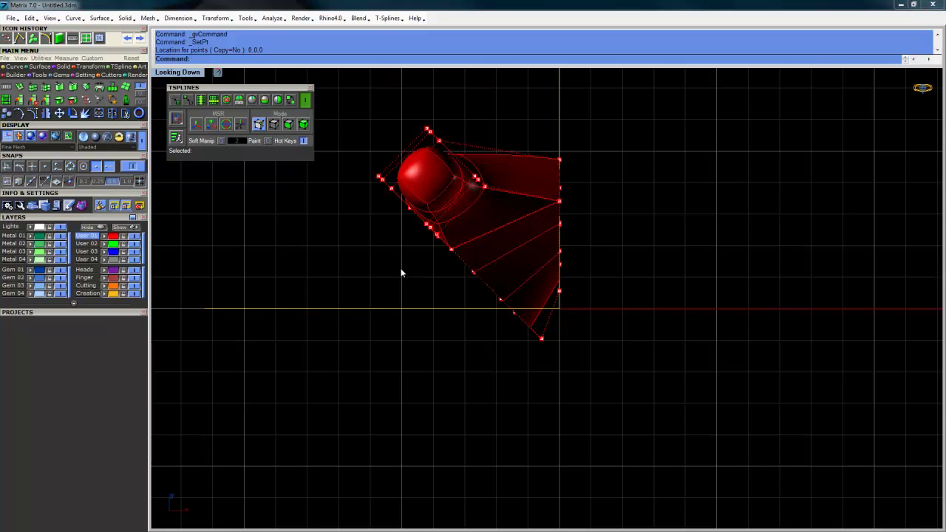
double_click(185, 75)
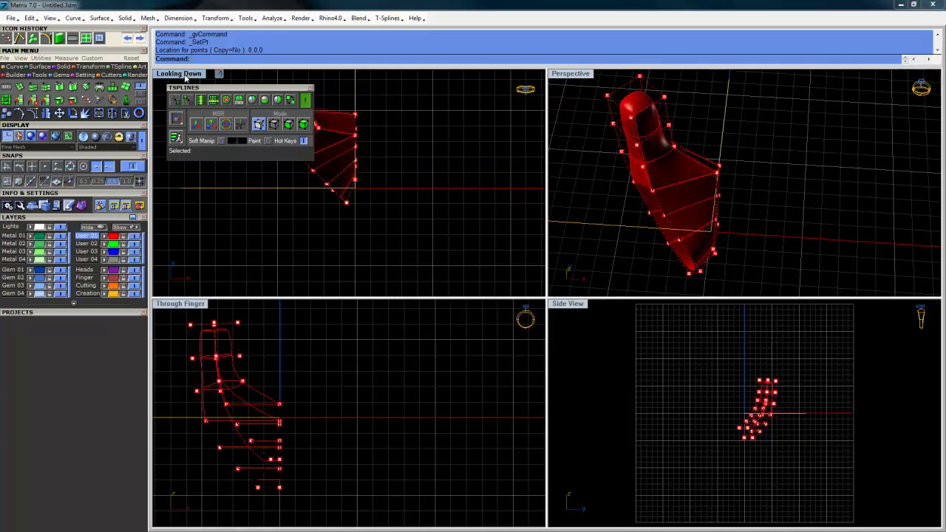
double_click(568, 74)
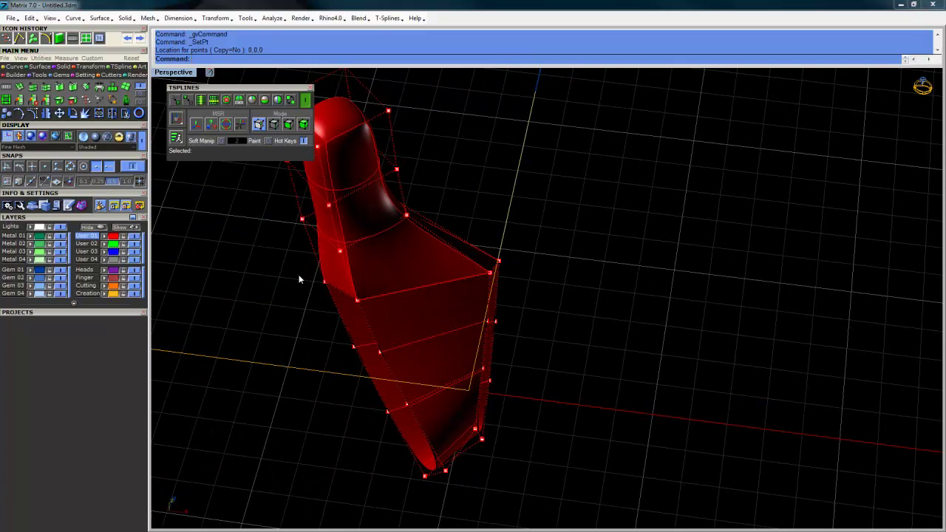
Window-select the vertices along the tube's bottom edge.
left_click_drag(351, 309, 363, 318)
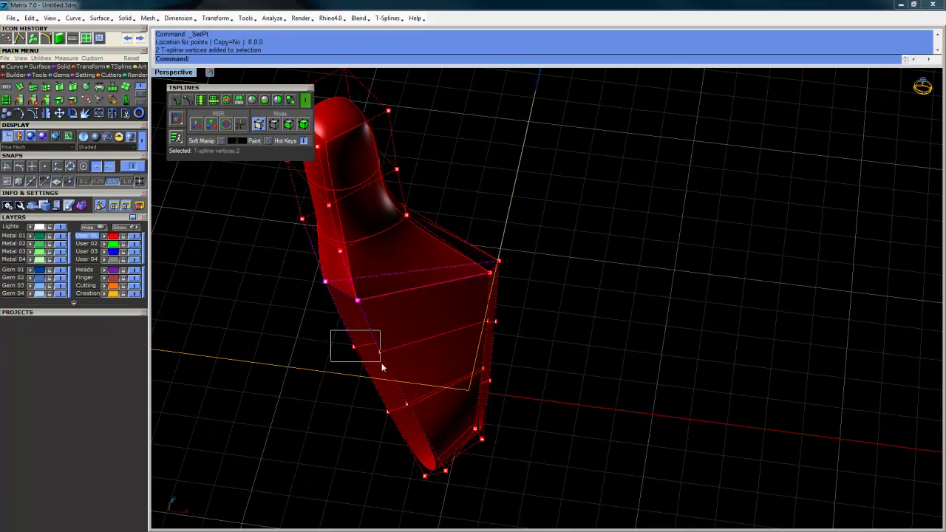
left_click_drag(381, 368, 418, 441)
left_click_drag(375, 459, 470, 510)
right_click_drag(386, 311, 313, 275)
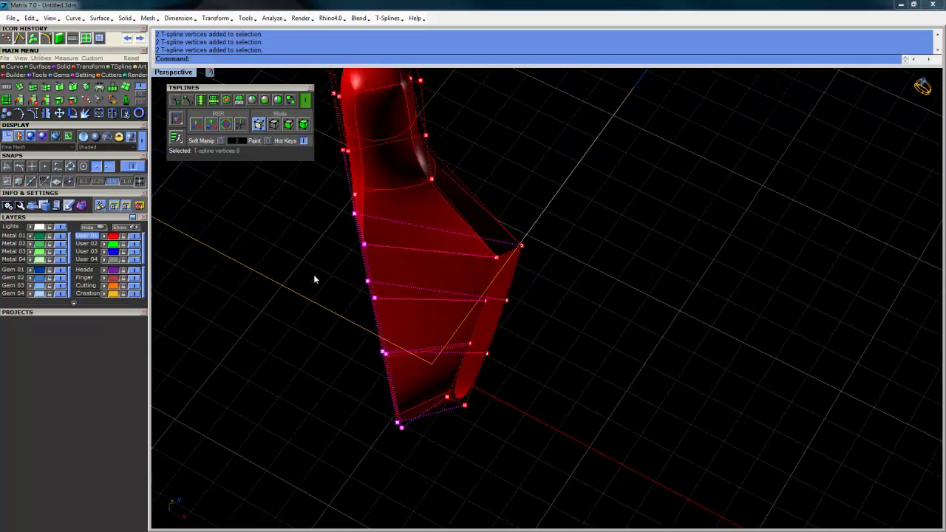
Run Set Points with only Set Y checked at 0,0,0 to flatten the bottom edge.
left_click(85, 100)
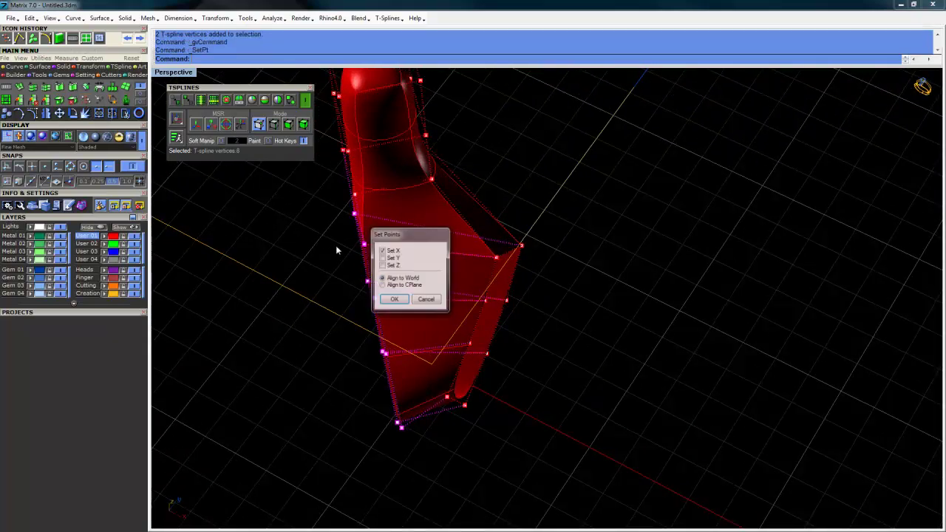
left_click(382, 251)
left_click(382, 258)
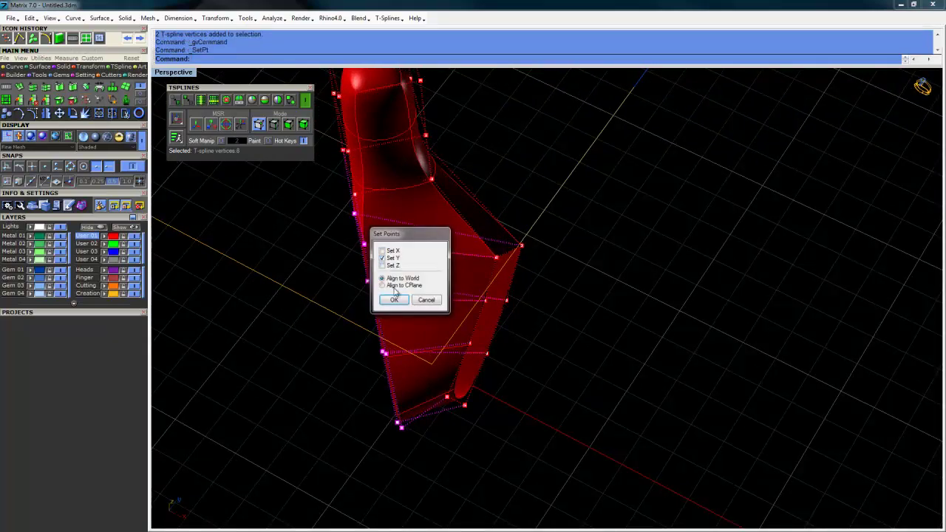
left_click(394, 299)
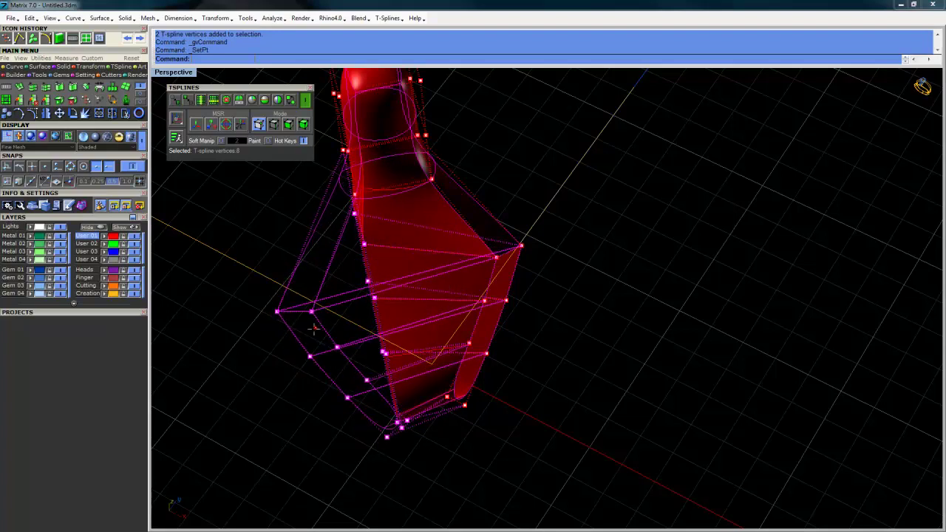
type("0,0,0")
key("Return")
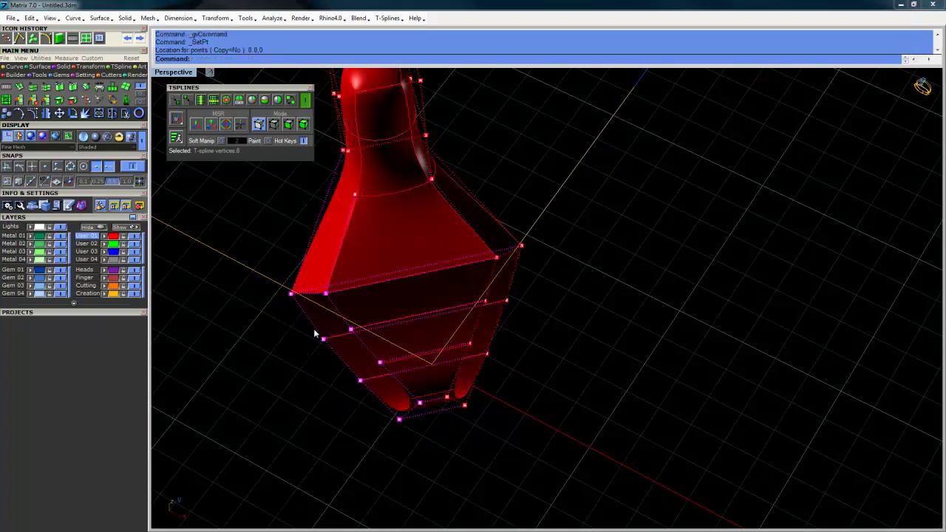
right_click_drag(333, 315, 400, 334)
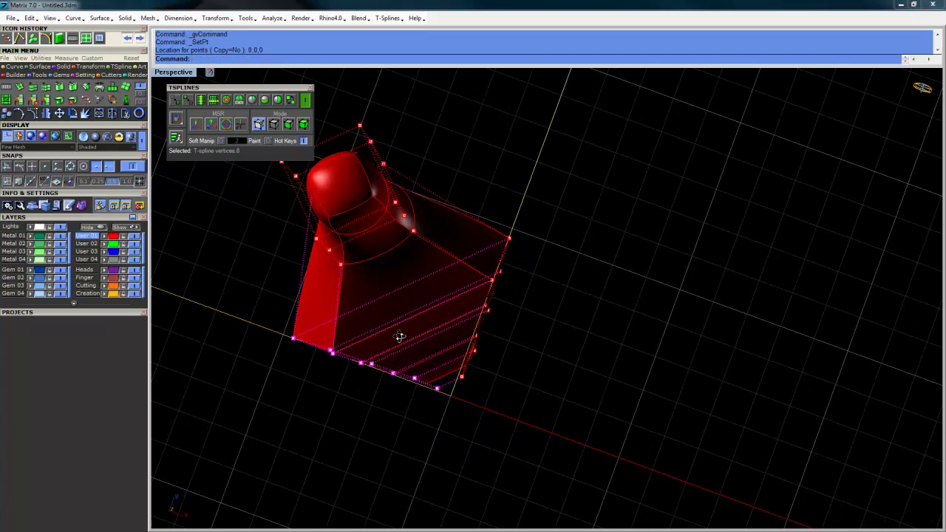
Maximize the Looking Down view, deselect the vertices, and show the surface in smooth mode.
key("ctrl+F5")
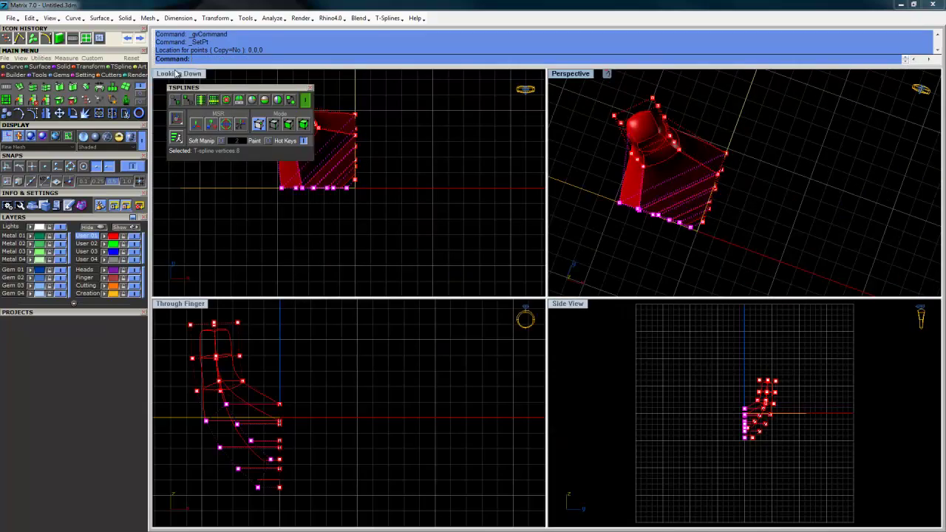
key("ctrl+F1")
right_click_drag(537, 232, 568, 225)
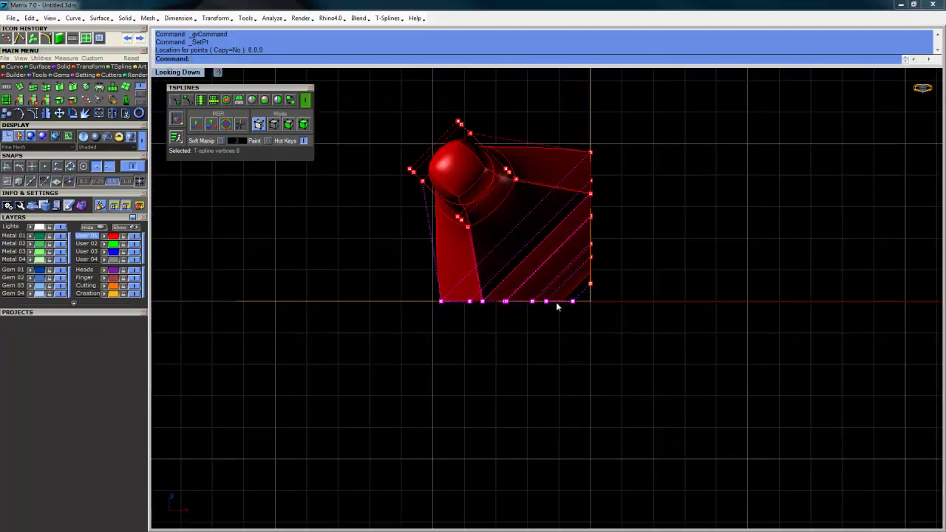
left_click(343, 259)
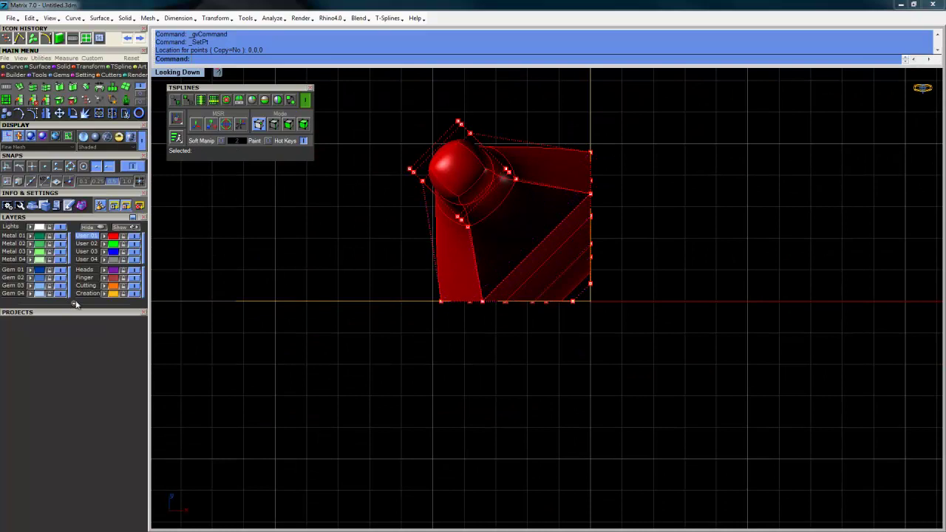
scroll(374, 251, "down", 2)
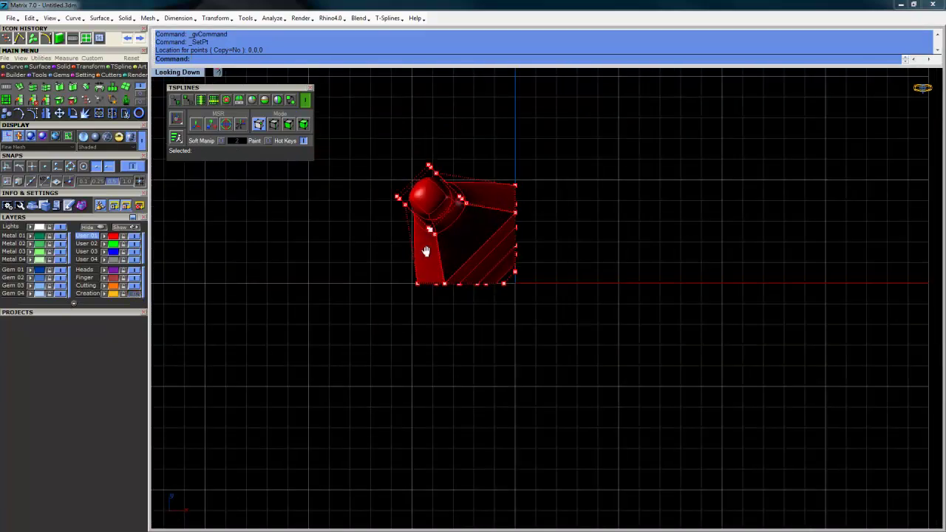
key("Tab")
scroll(515, 240, "up", 3)
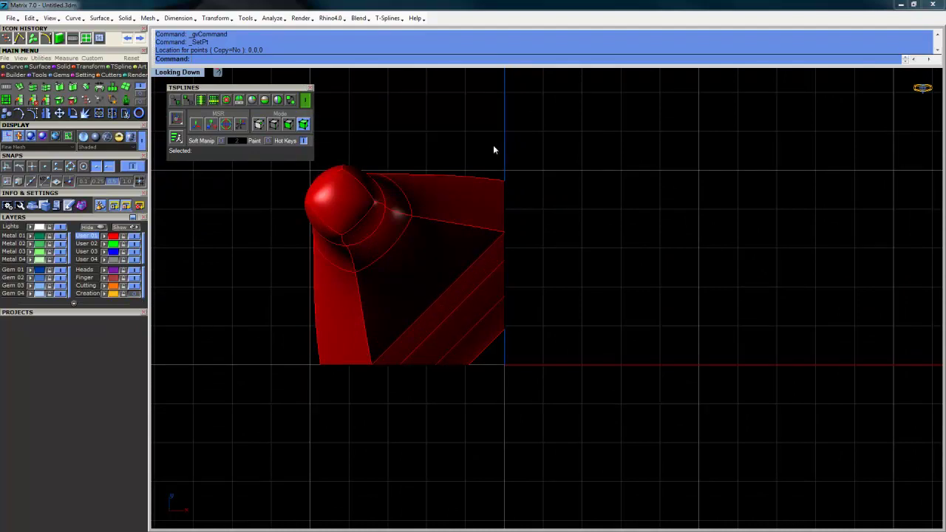
Centre the Looking Down view on the model and select the whole quarter-section surface.
left_click_drag(493, 152, 552, 386)
left_click_drag(300, 347, 542, 403)
right_click_drag(467, 300, 477, 276)
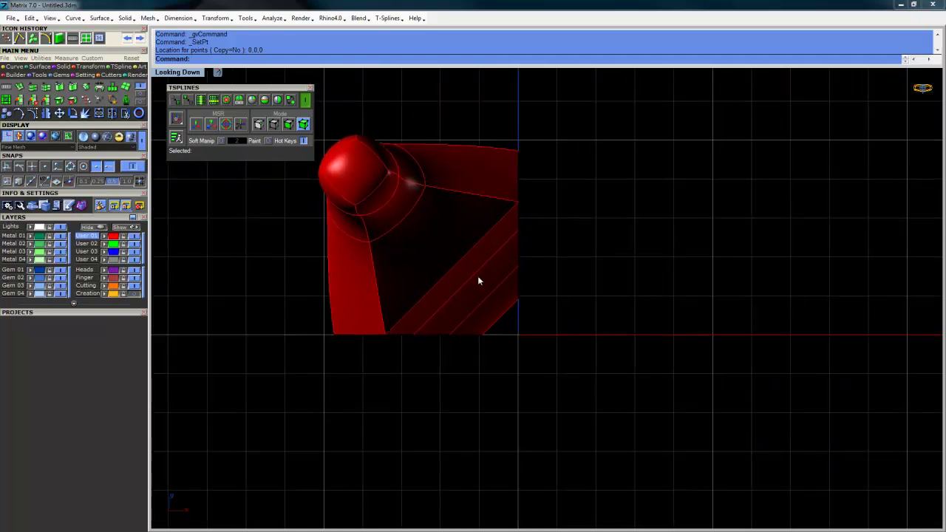
scroll(471, 269, "down", 1)
left_click(472, 270)
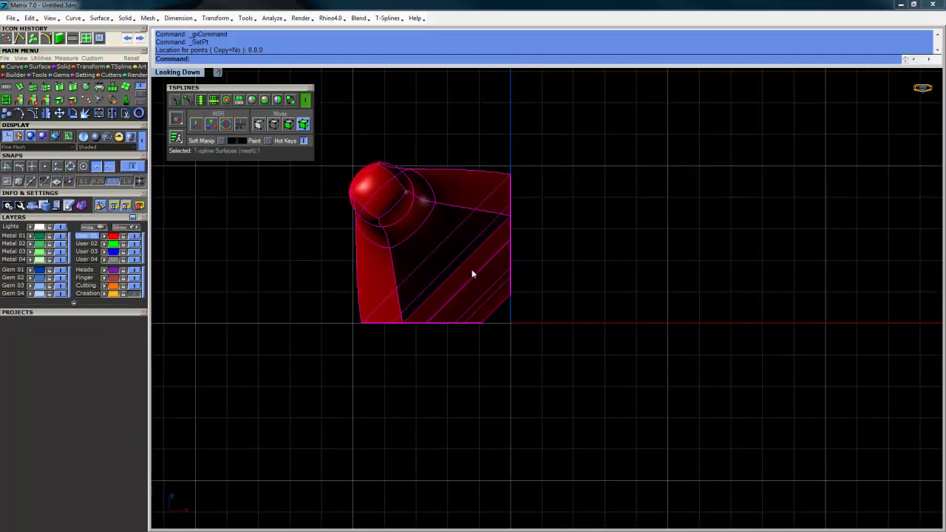
Add radial symmetry centred at 0,0,0, picking two base-edge reference points to make four copies.
left_click(240, 101)
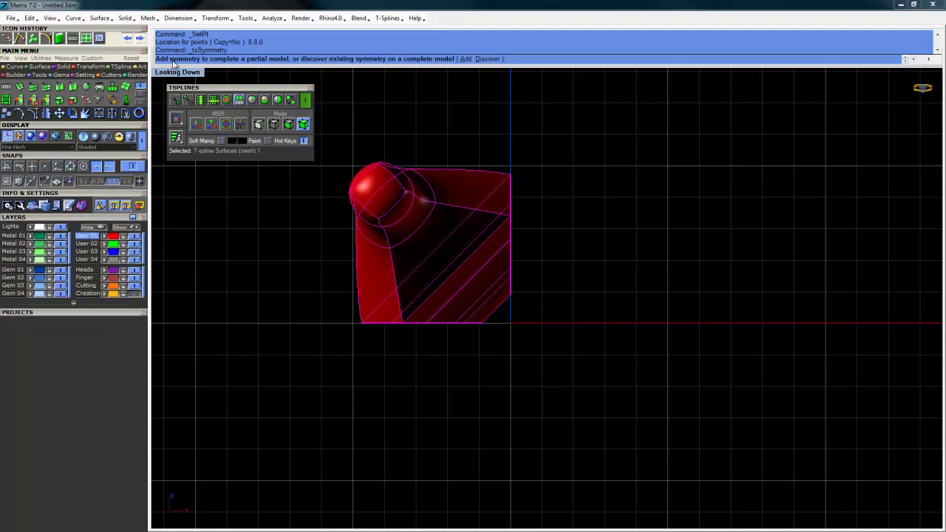
left_click(465, 59)
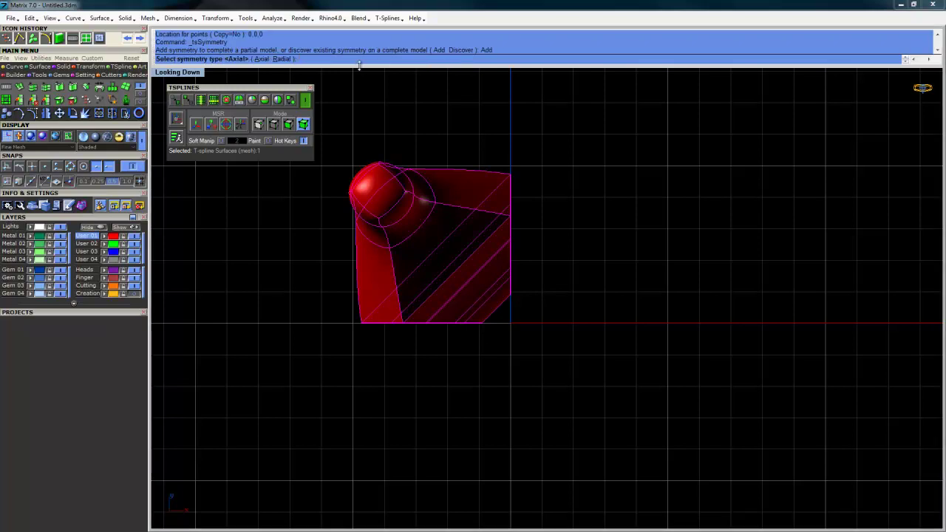
left_click(286, 64)
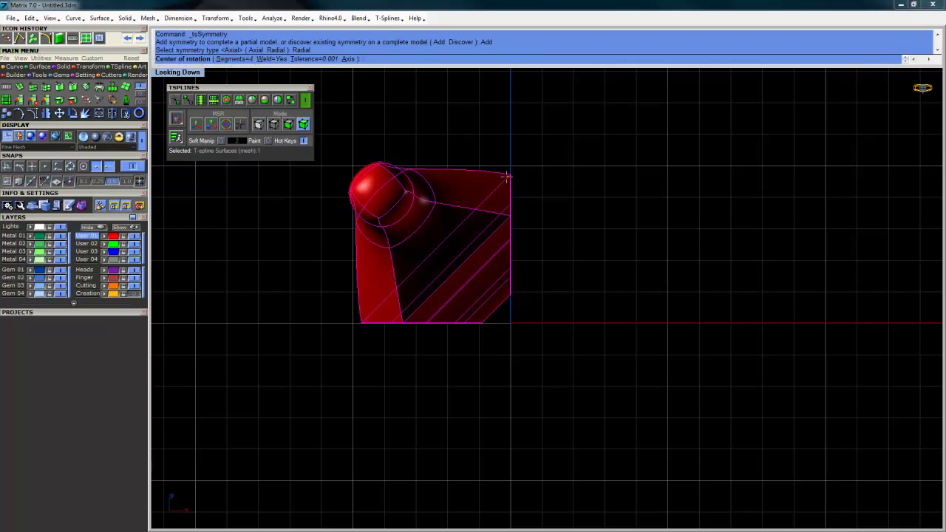
type("0,0,0")
key("Return")
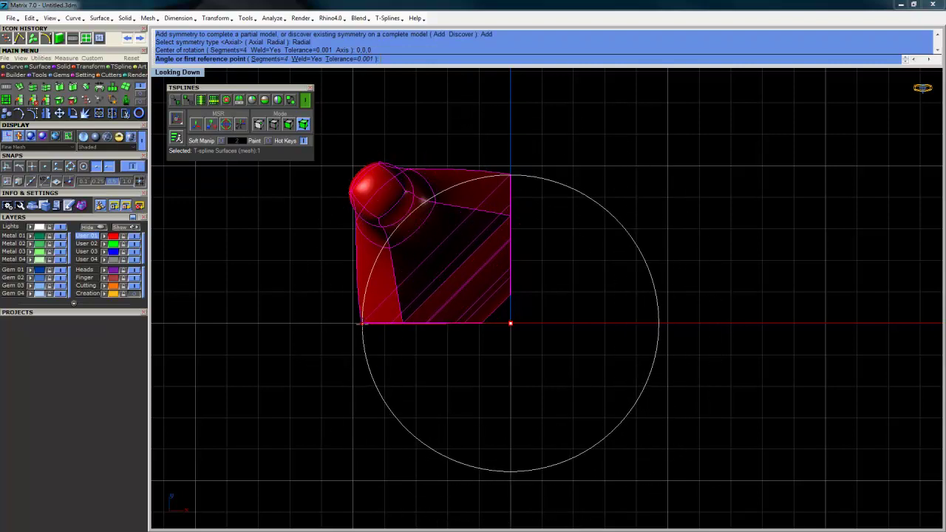
left_click(384, 325)
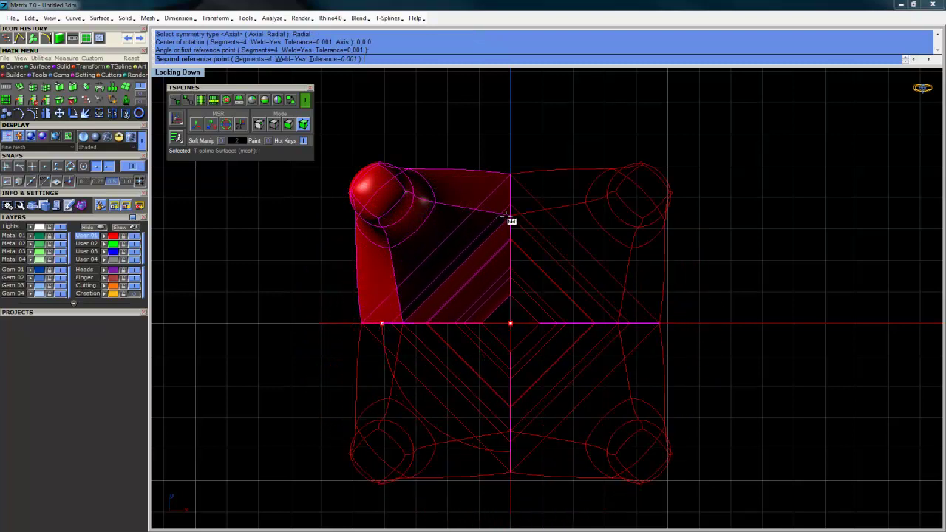
left_click(511, 218)
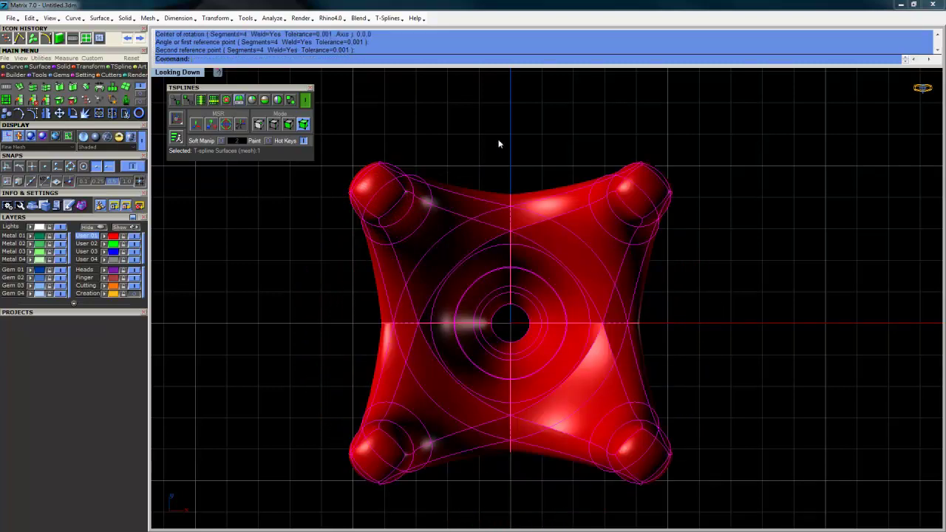
Maximize the Perspective view and orbit to see the head's cup shape.
scroll(535, 185, "down", 4)
double_click(181, 73)
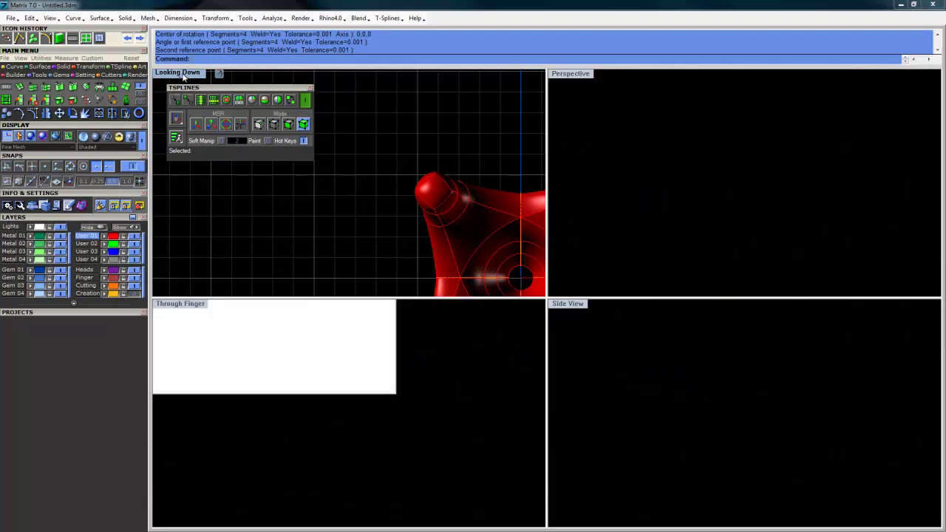
double_click(565, 75)
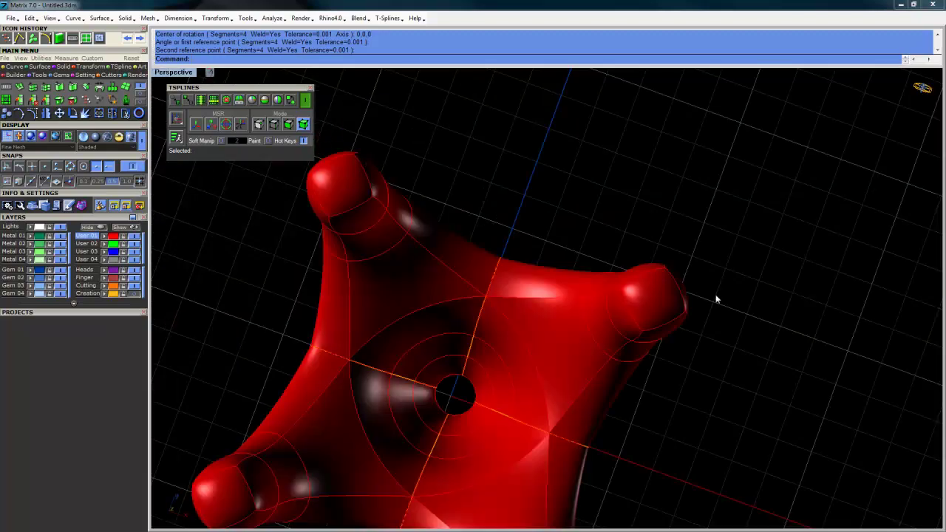
right_click_drag(716, 298, 657, 224)
Pull one prong's top face upward with the move gizmo to test linked editing, then deselect.
left_click(646, 185)
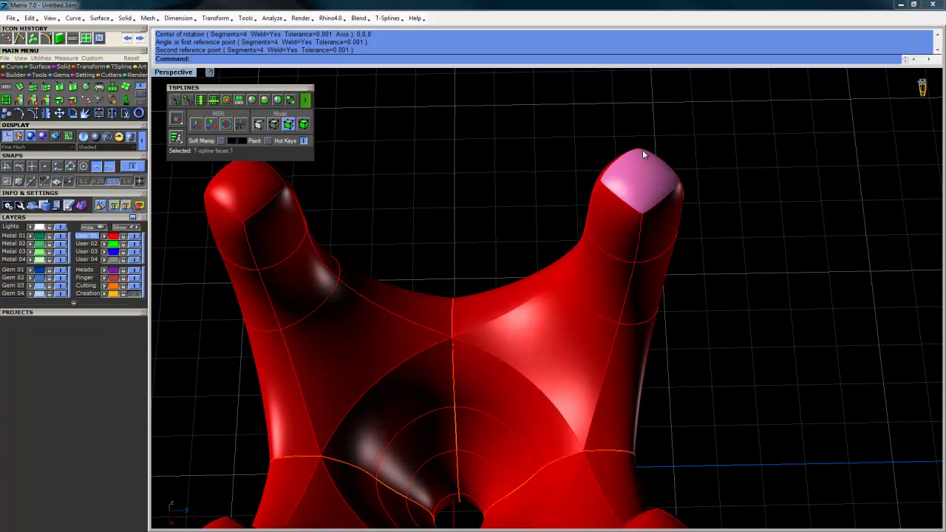
right_click_drag(642, 150, 643, 180)
key("w")
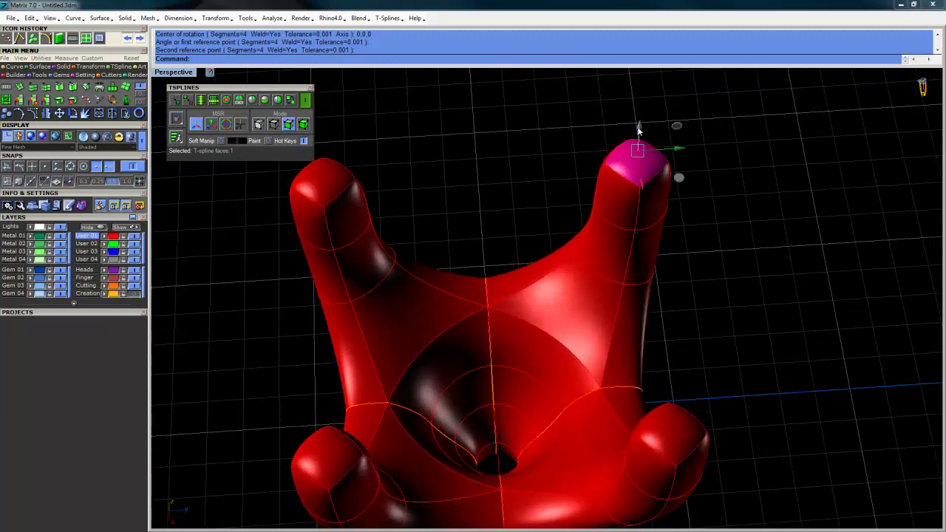
left_click_drag(640, 131, 638, 104)
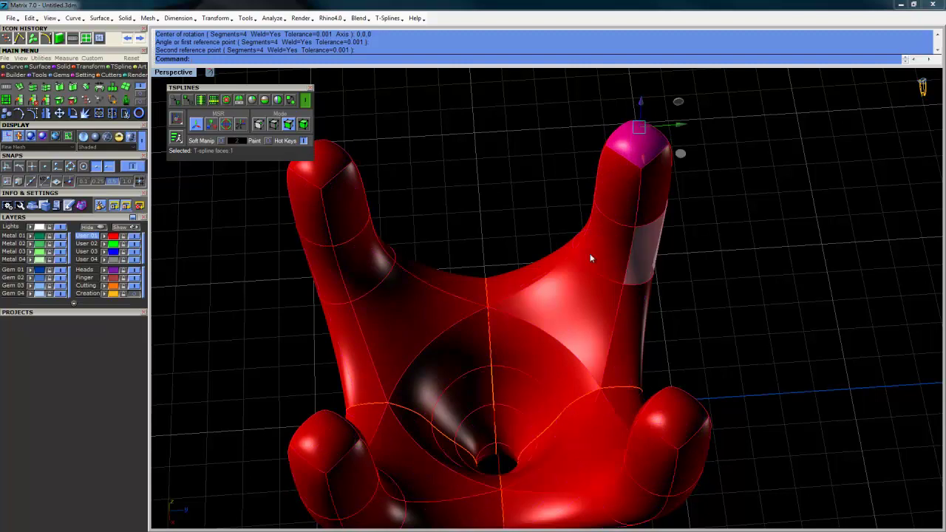
right_click_drag(591, 258, 737, 215)
left_click(224, 213)
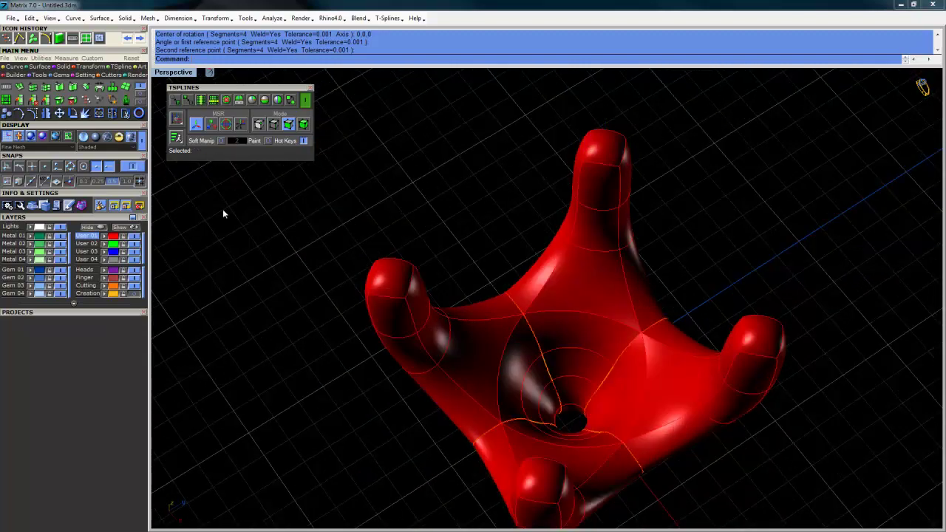